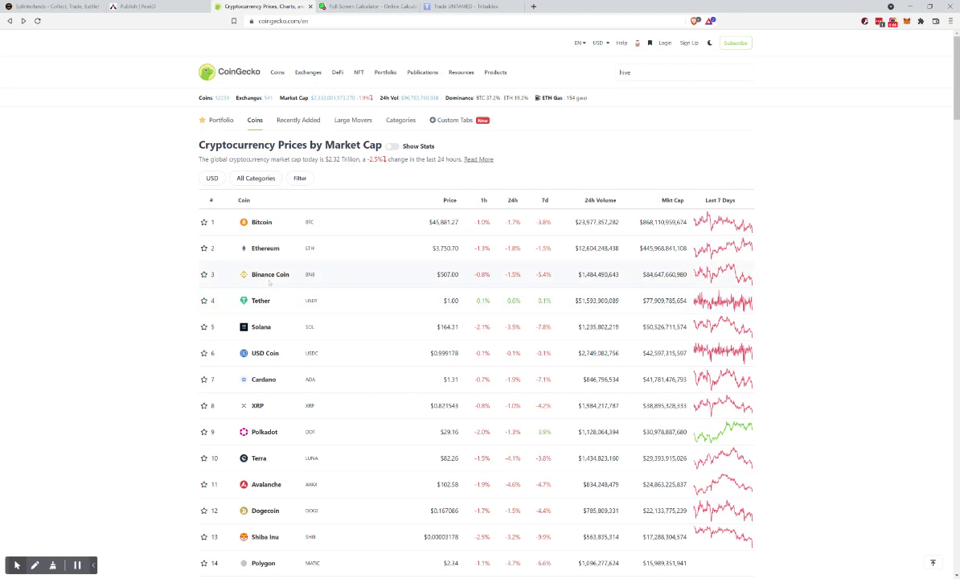
Look over the list of cryptocurrency prices by market cap on CoinGecko
scroll(271, 283, down, 3)
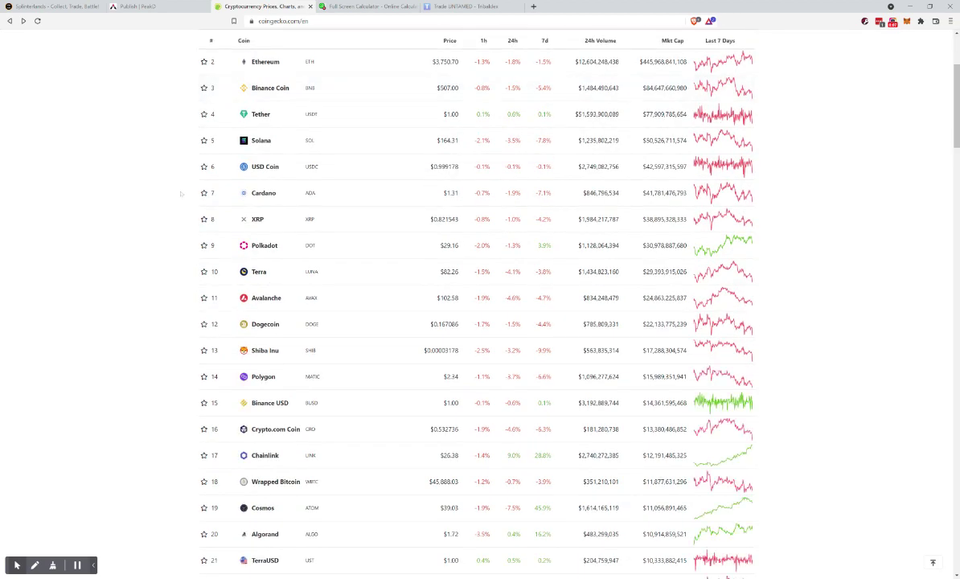
scroll(180, 193, up, 3)
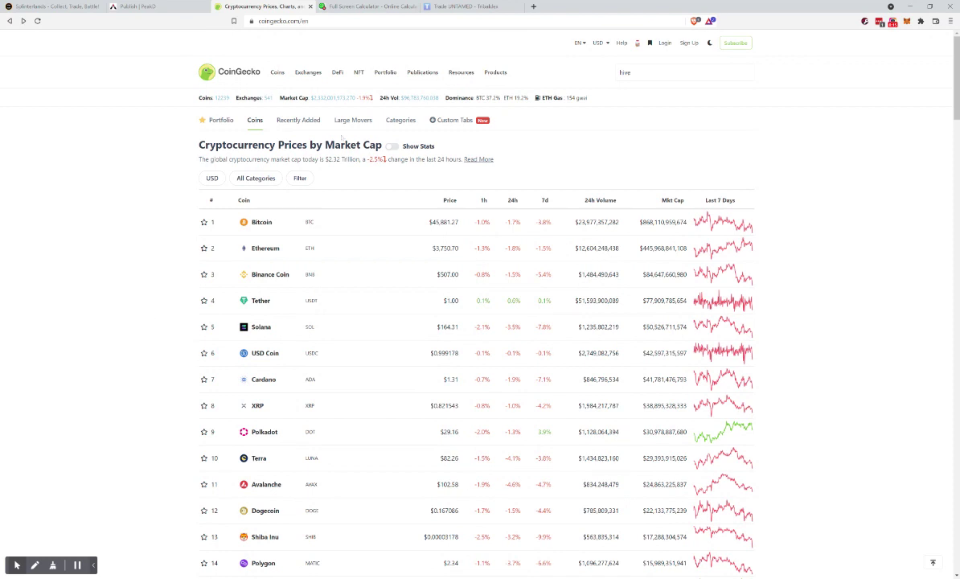
scroll(455, 324, down, 1)
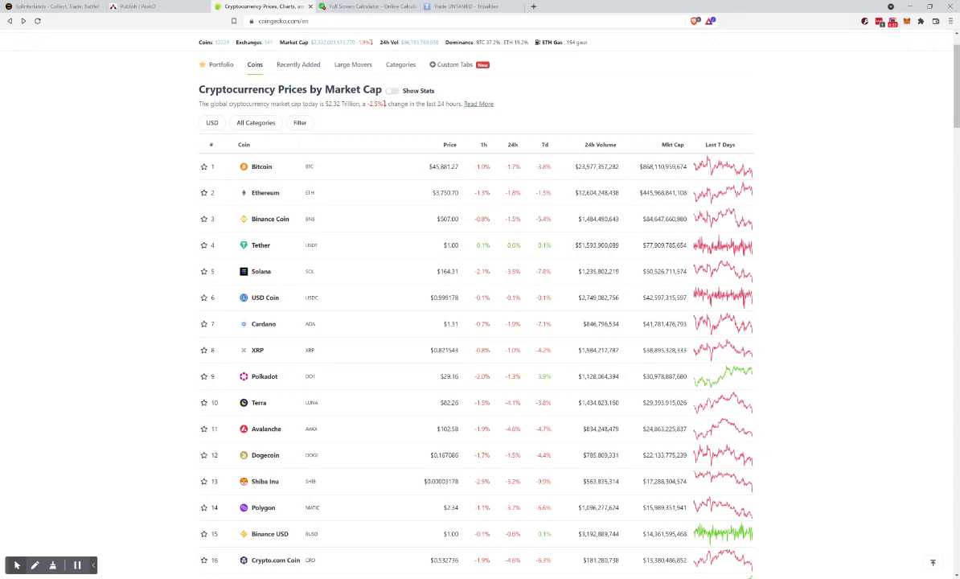
Switch to the PeakD post draft and insert a blank line before the paragraph starting "Any crypto person"
click(160, 8)
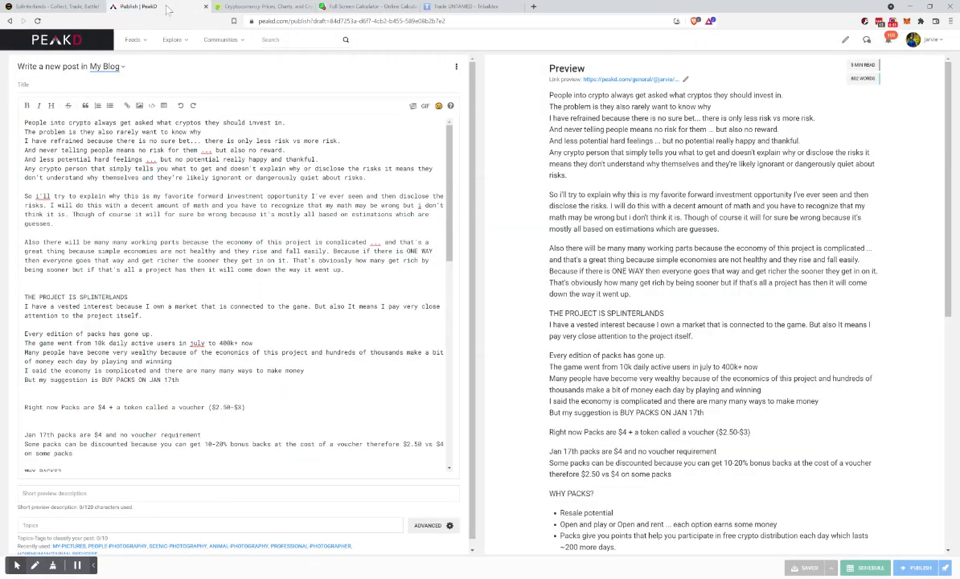
scroll(240, 354, down, 3)
scroll(240, 354, up, 3)
drag(25, 140, 102, 141)
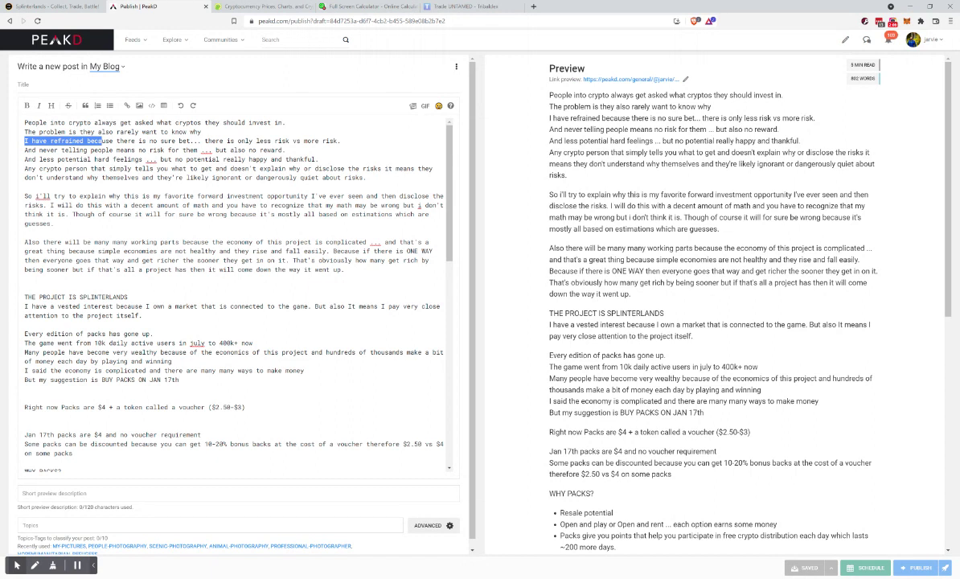
click(25, 168)
key(Return)
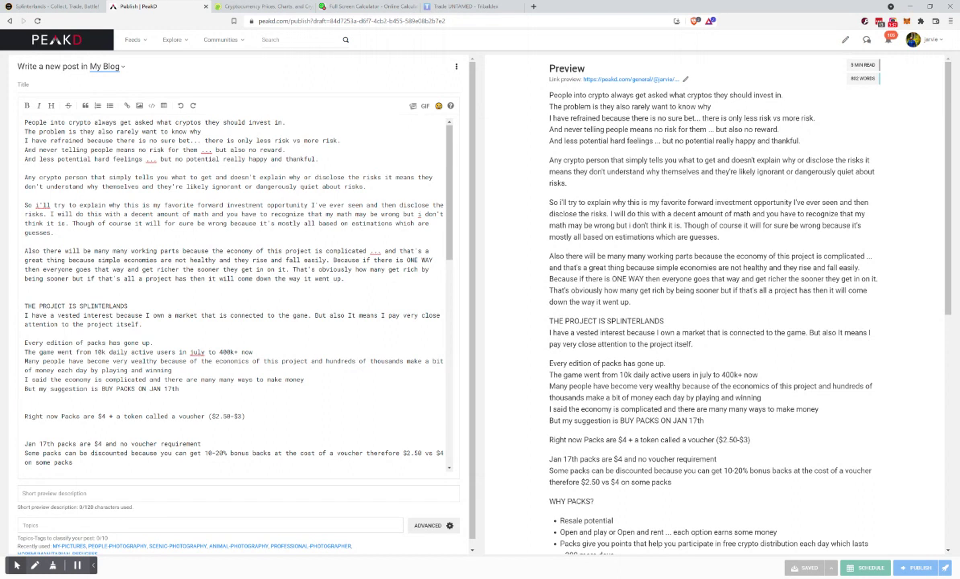
Switch from the draft to Splinterlands and open the shop's Chaos Legion packs page
double_click(103, 305)
click(345, 278)
click(70, 14)
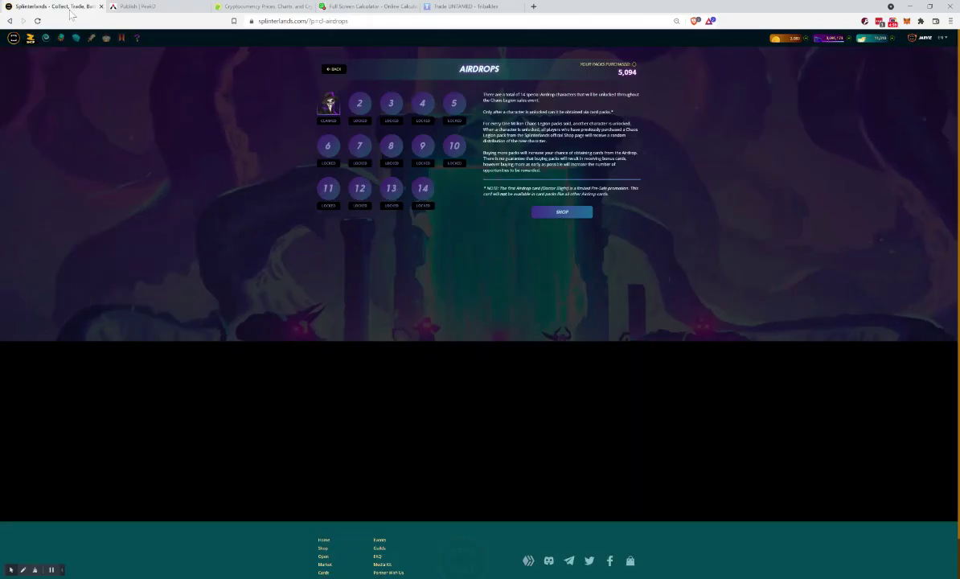
click(29, 37)
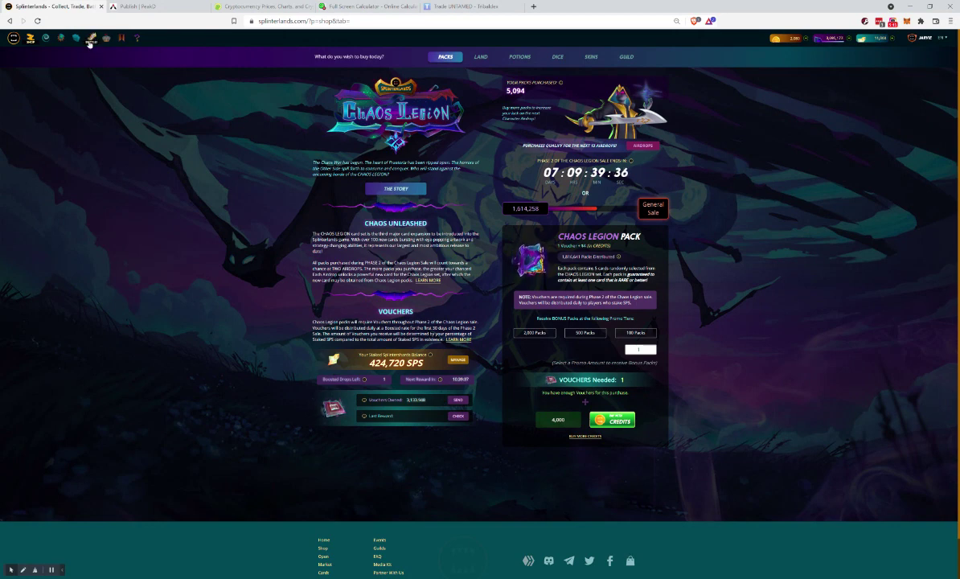
Browse the Splinterlands card collection and return to the shop's packs page
click(91, 39)
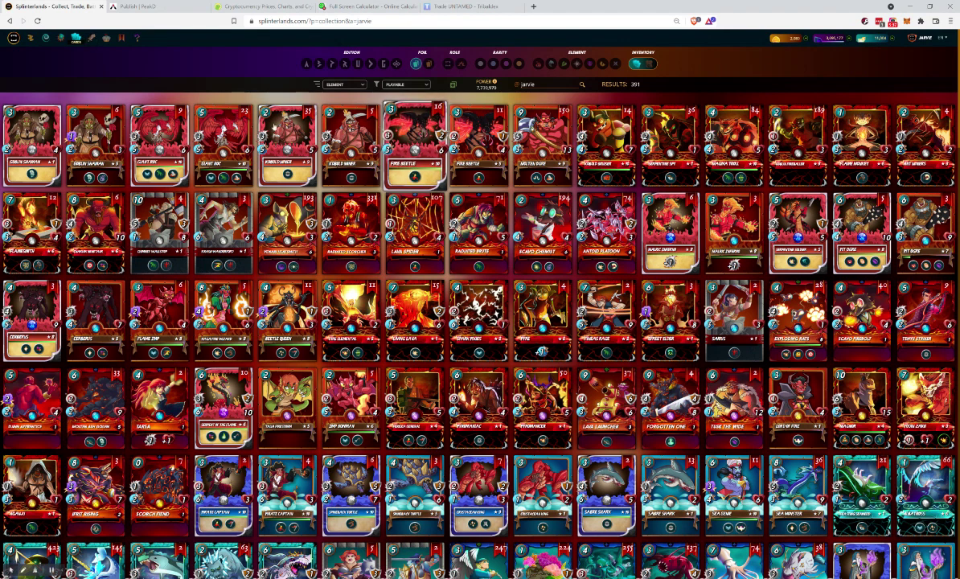
scroll(540, 475, down, 1)
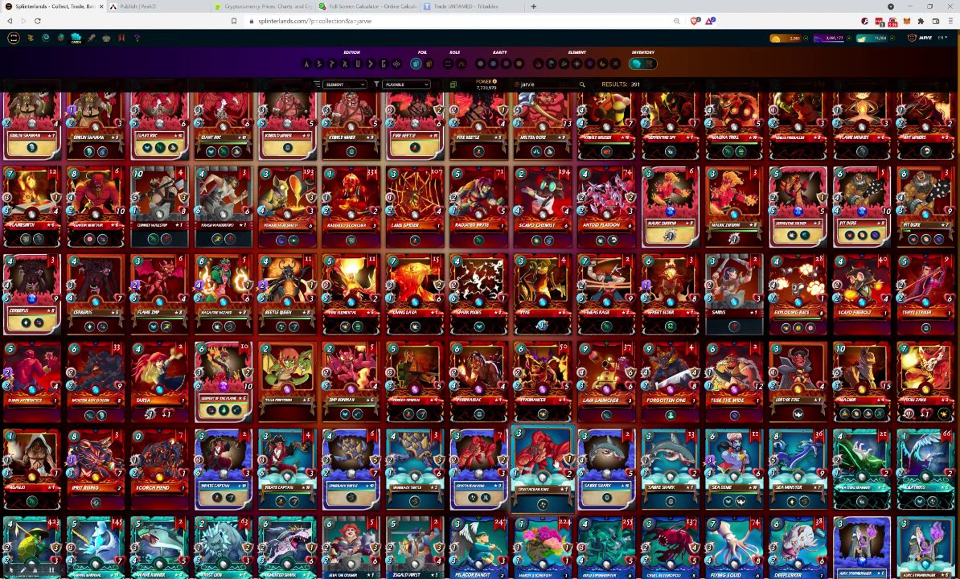
scroll(540, 475, down, 3)
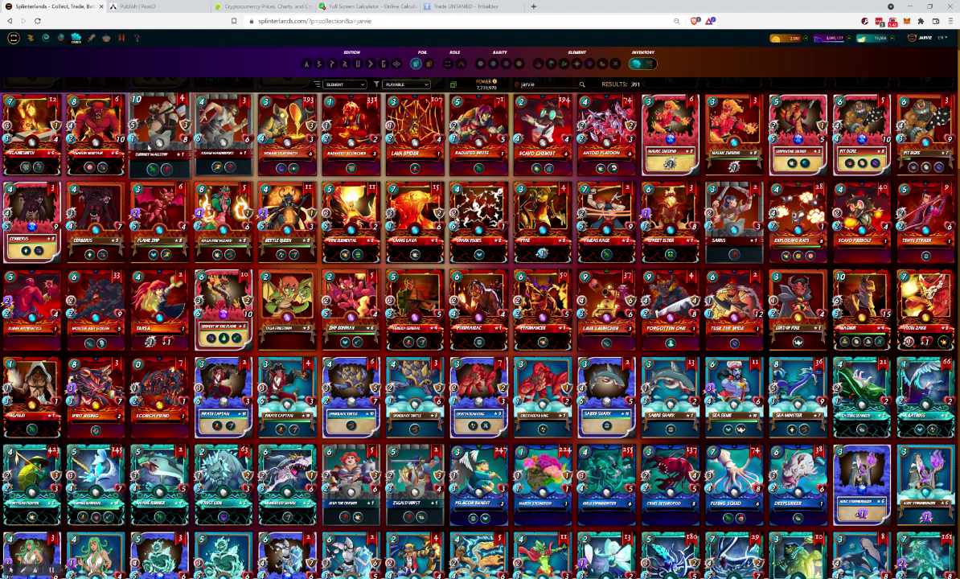
scroll(153, 129, up, 3)
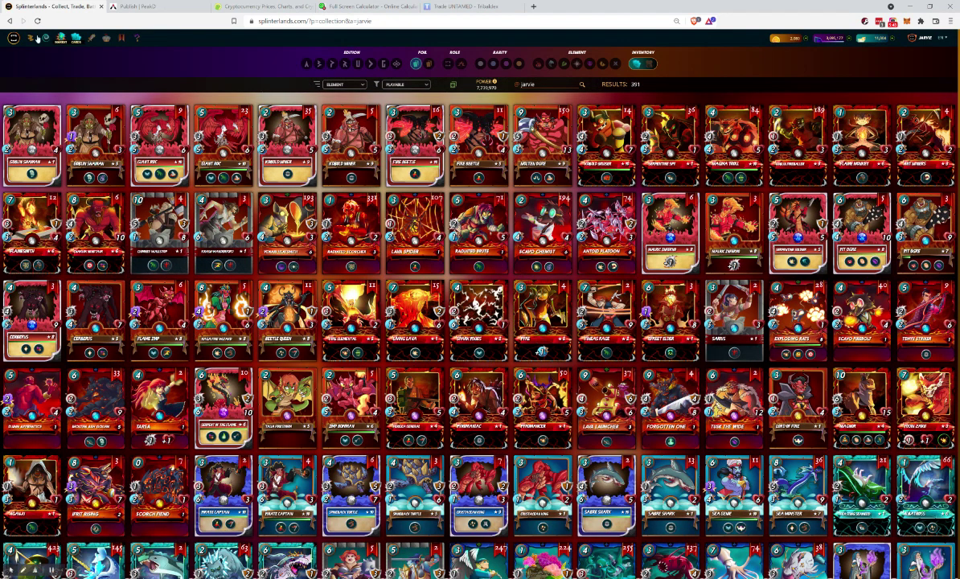
click(32, 38)
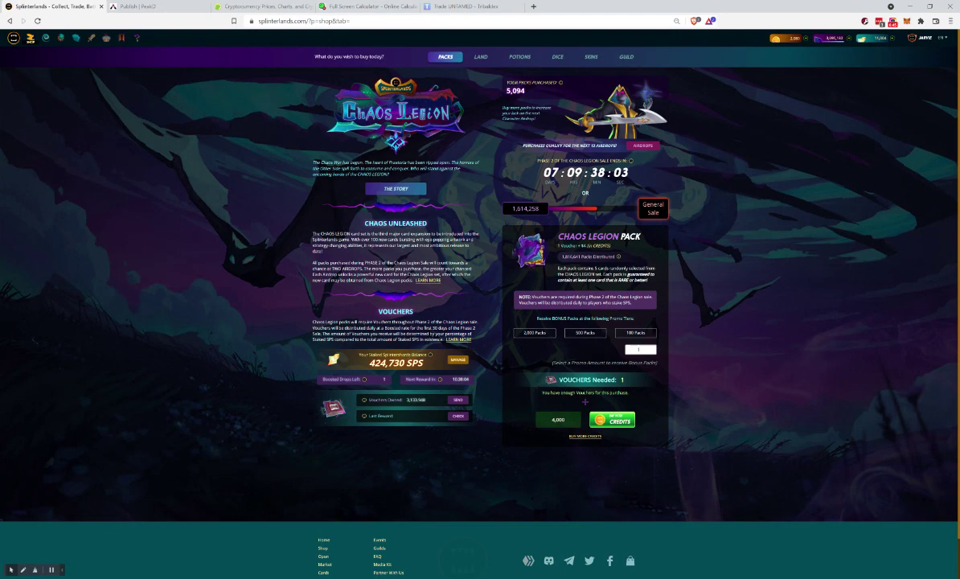
Switch to Tribaldex and display the trading volume chart for the UNTAMED market
click(493, 8)
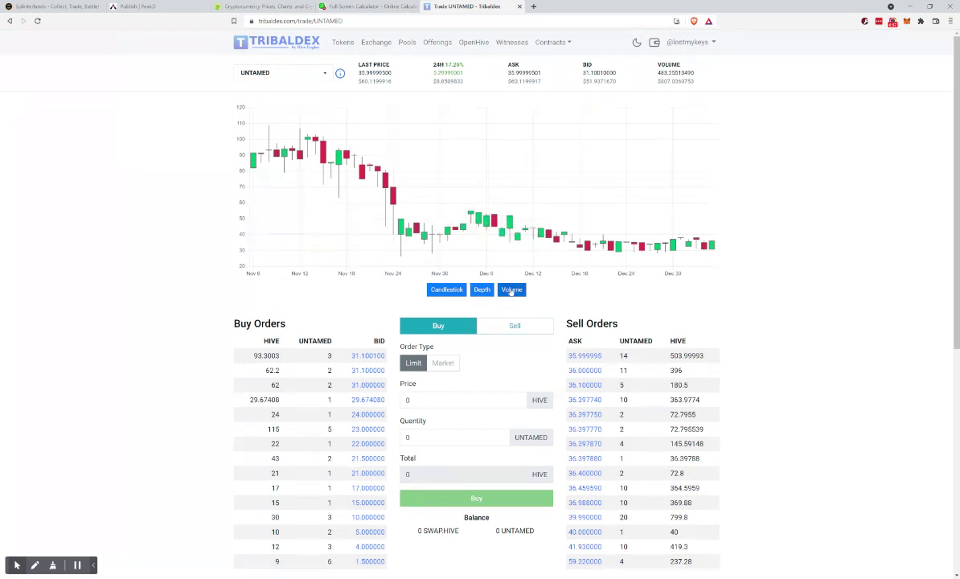
click(510, 291)
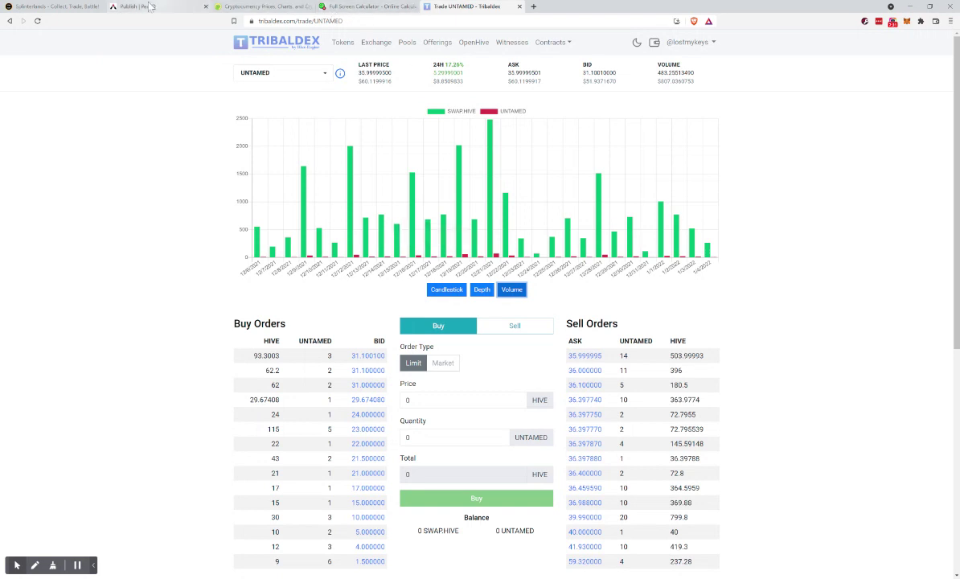
Go back to the Splinterlands shop, view the credit purchase options, and close them without buying
click(56, 6)
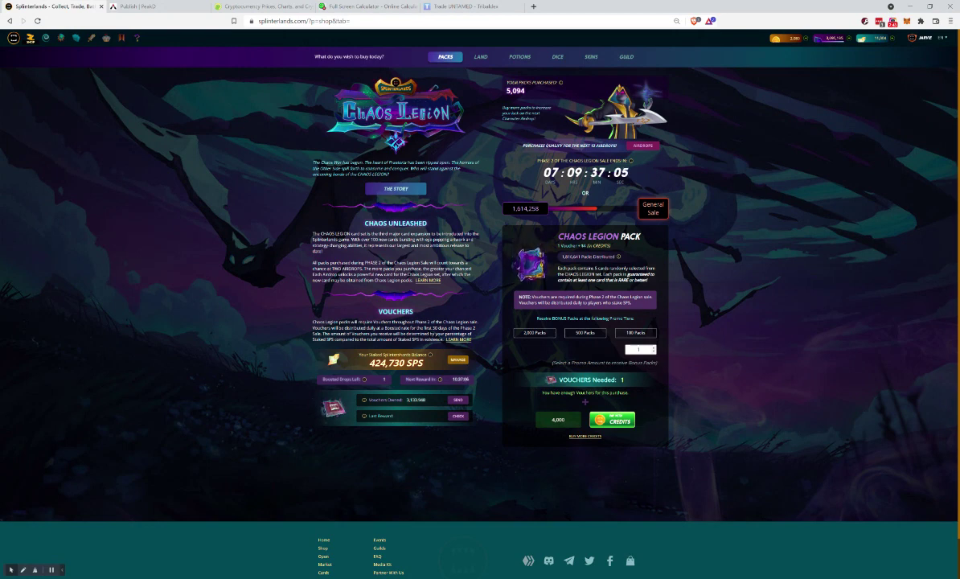
click(639, 349)
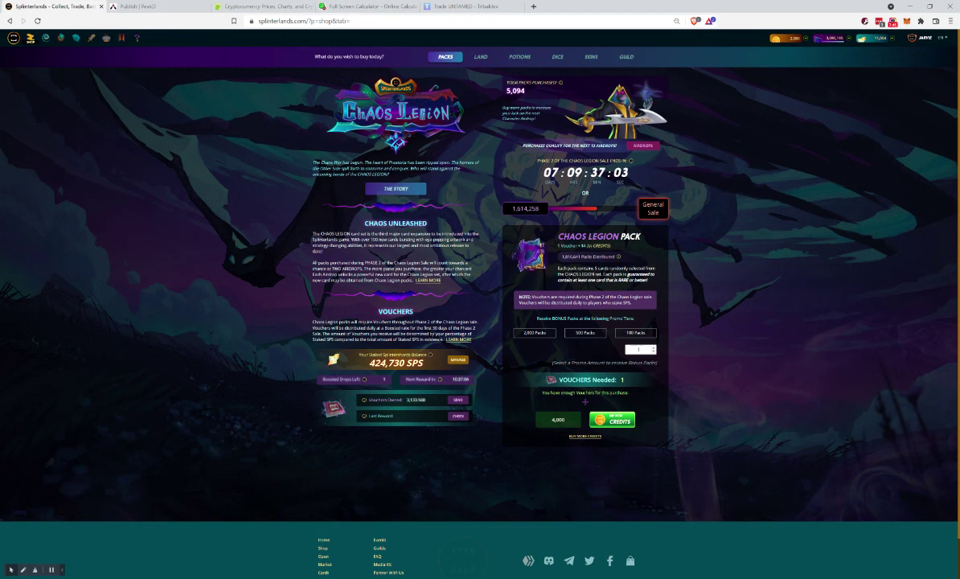
click(805, 39)
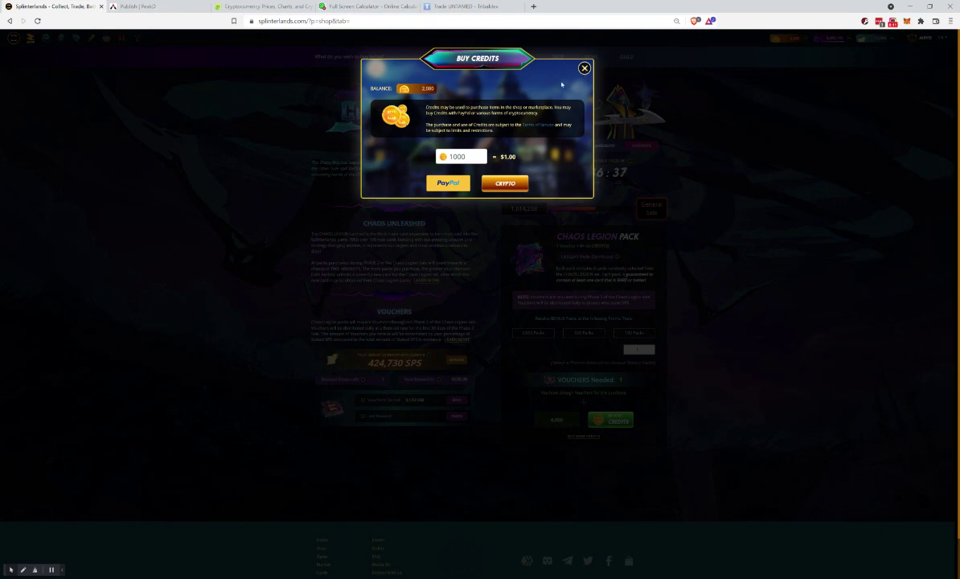
click(583, 69)
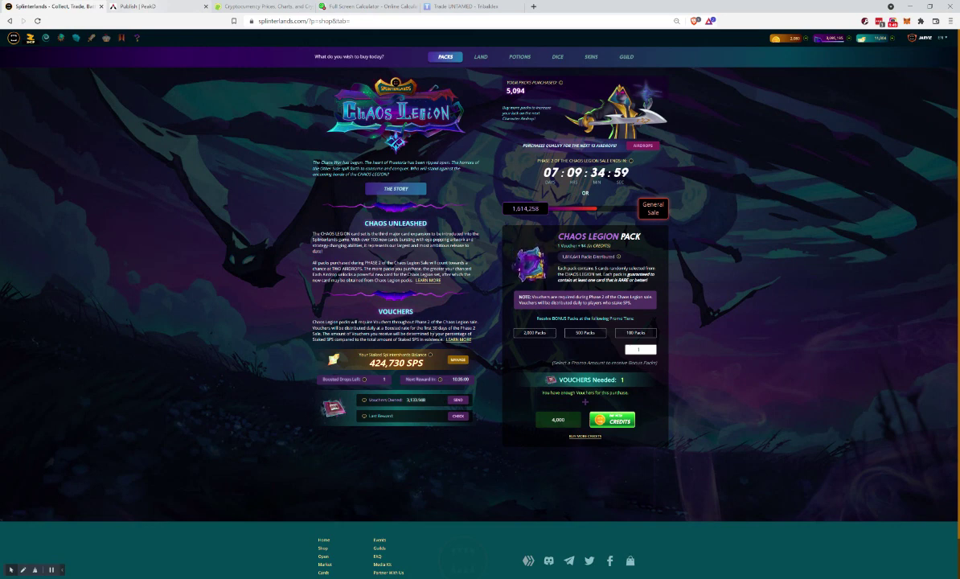
Return to the PeakD draft and review the section under "THE PROJECT IS SPLINTERLANDS"
click(137, 9)
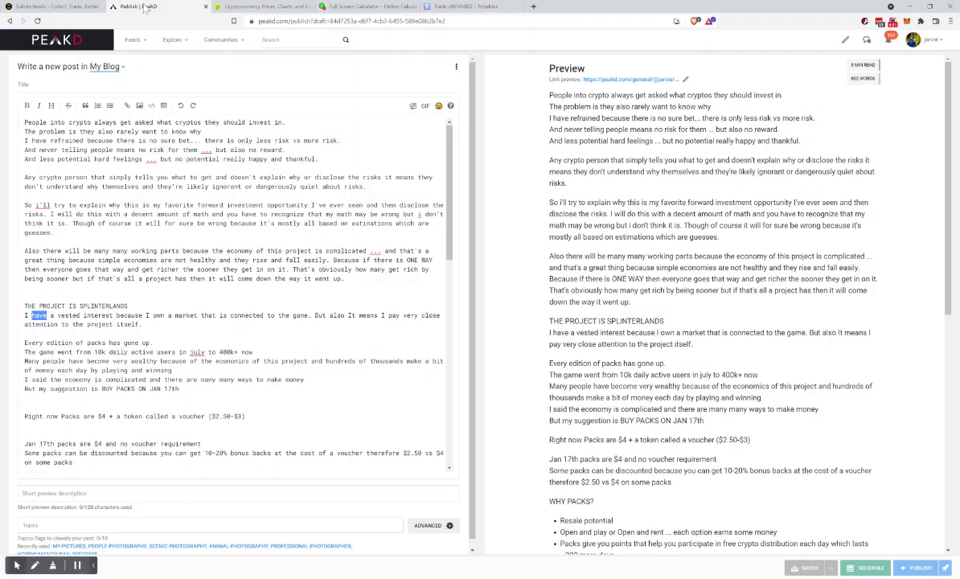
click(111, 342)
scroll(233, 290, down, 2)
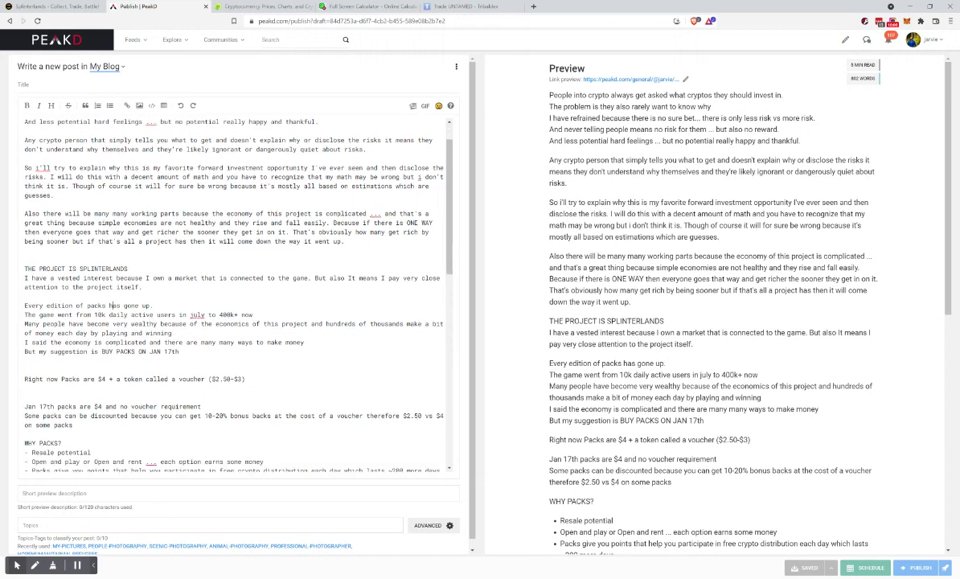
scroll(110, 322, up, 1)
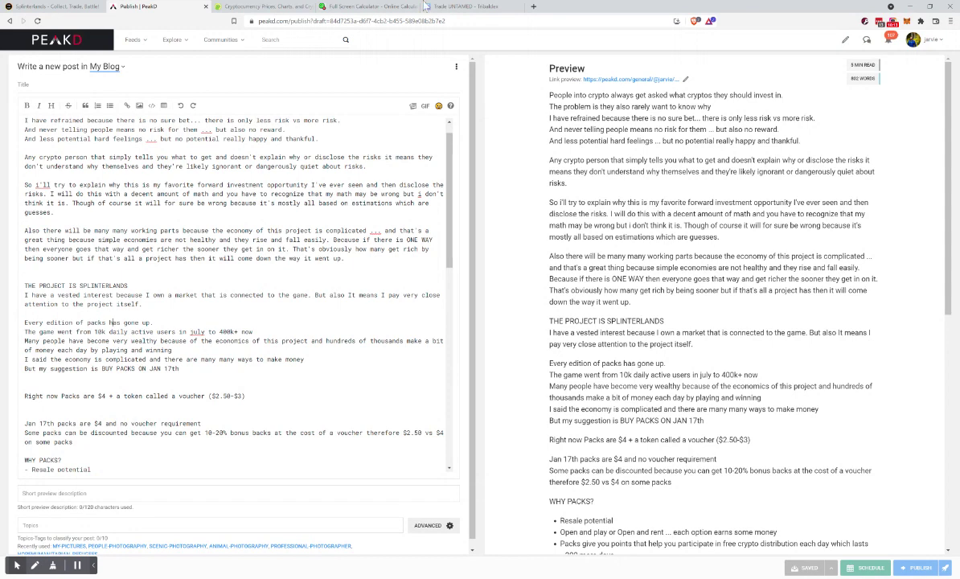
On Tribaldex, display the candlestick price chart and change the market from UNTAMED to ALPHA
click(454, 8)
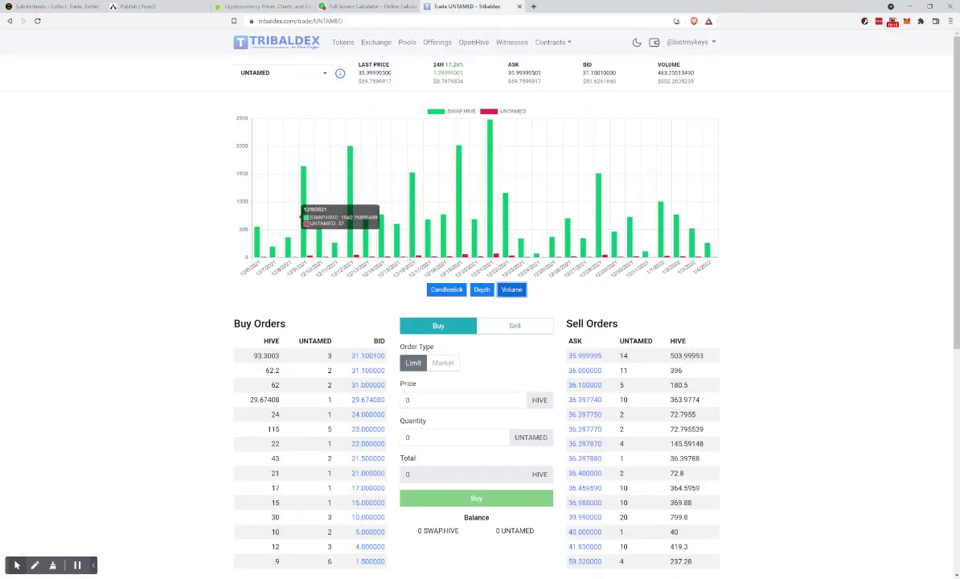
click(446, 291)
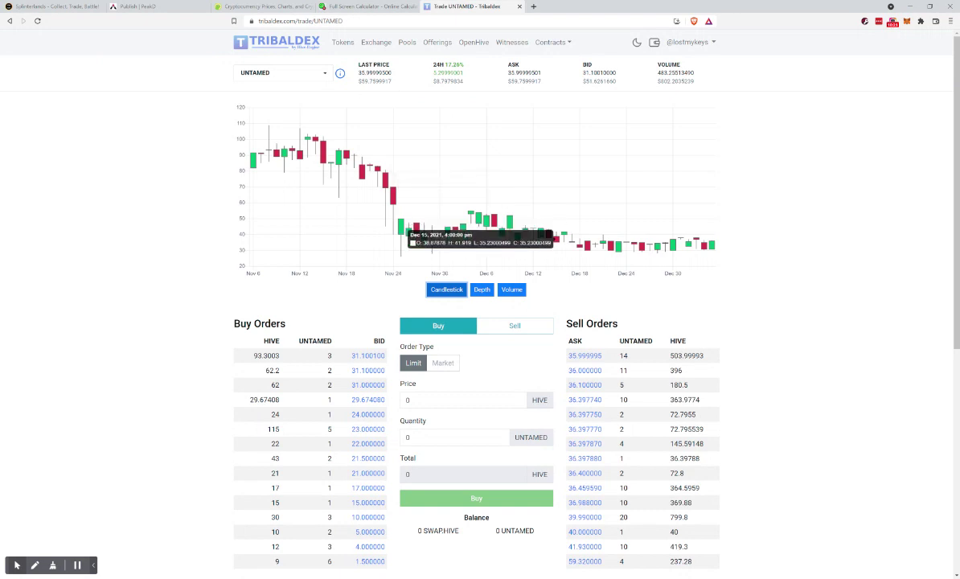
click(265, 73)
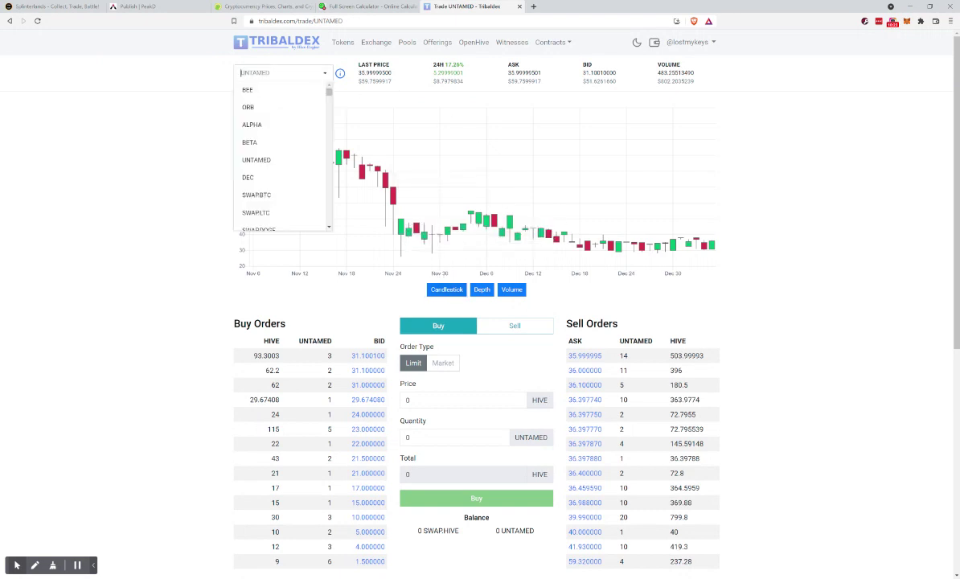
text(al)
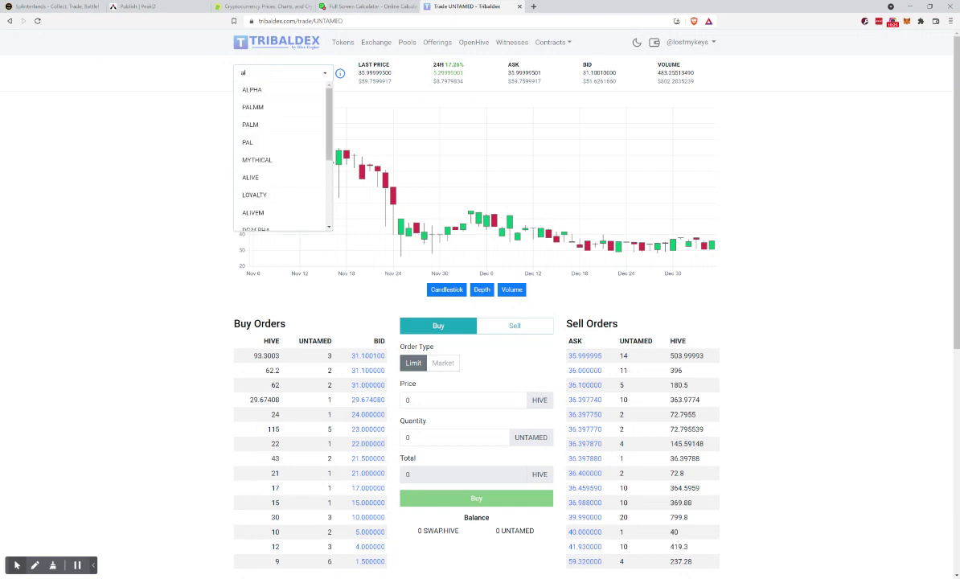
click(258, 92)
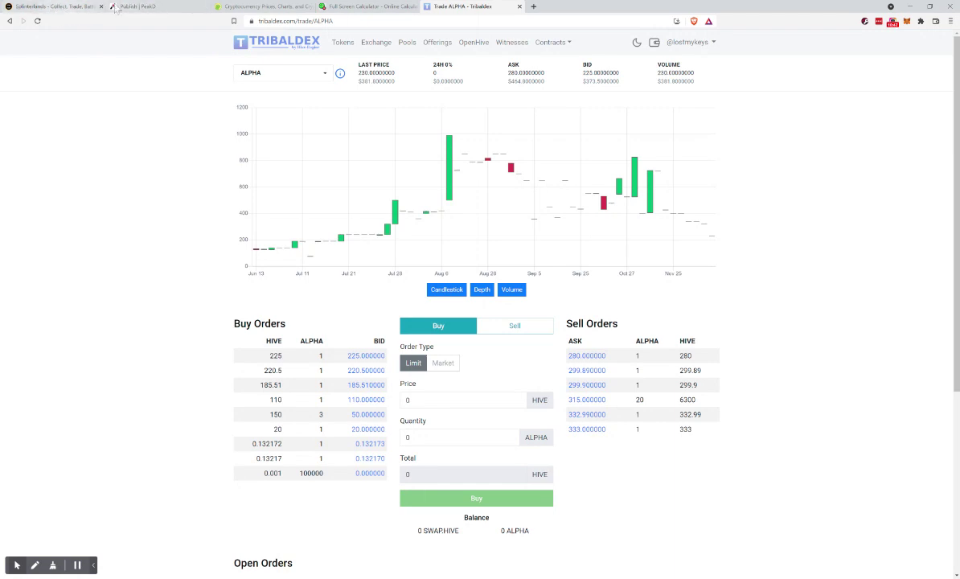
Load peakmonsters.com in a new browser tab and open its card market for buying
click(534, 6)
text(peakmonsters.com)
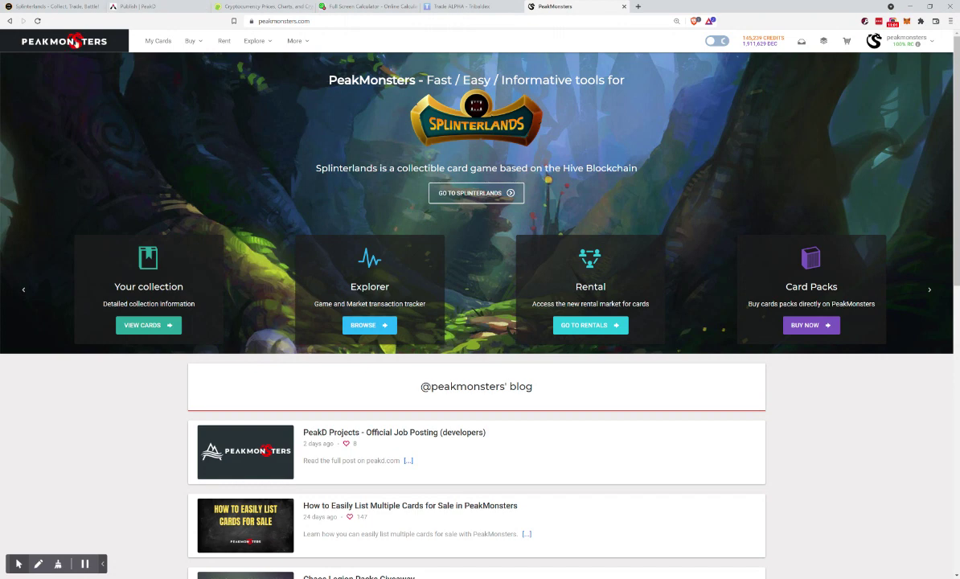
click(191, 40)
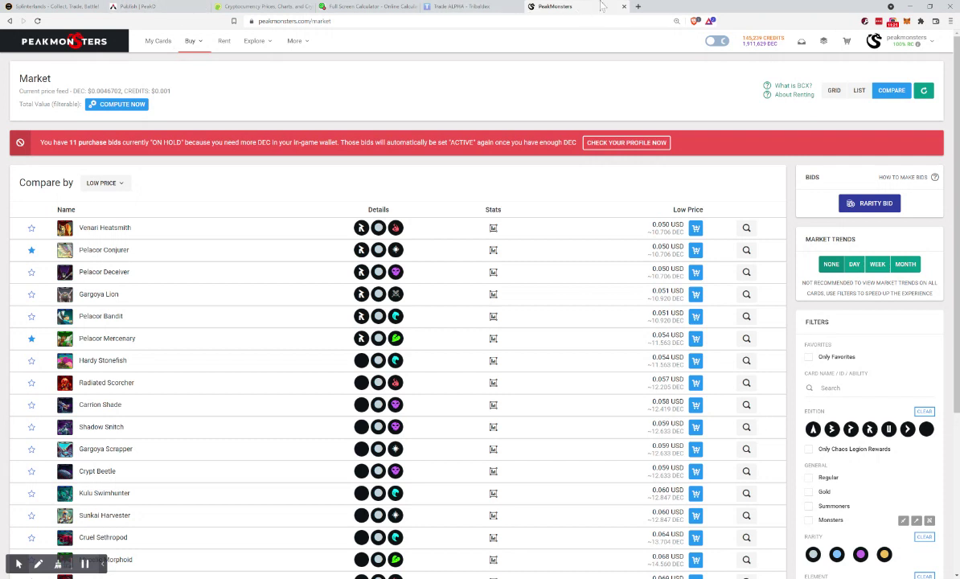
Return to the PeakD draft and read through the pack pricing and "WHY PACKS?" sections
click(138, 7)
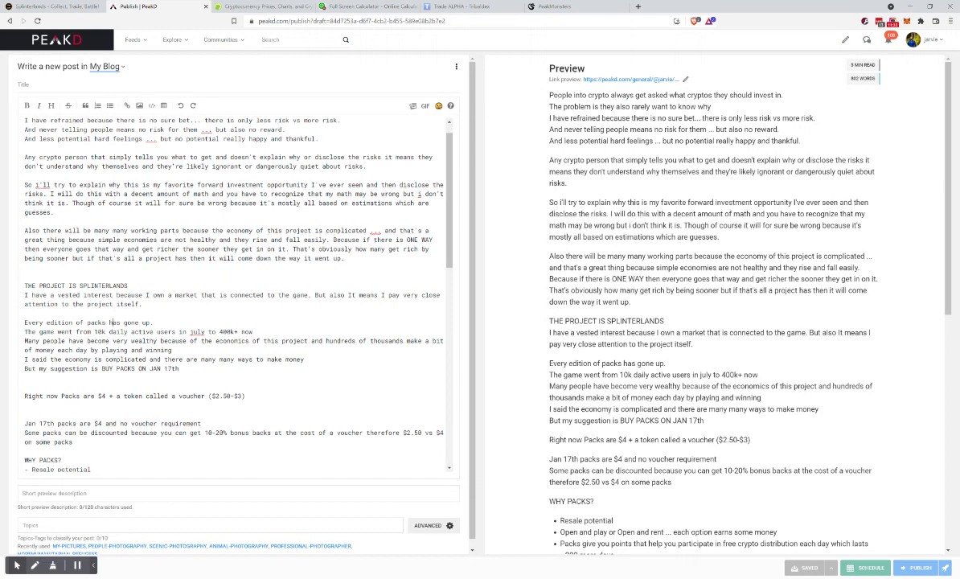
scroll(110, 322, down, 2)
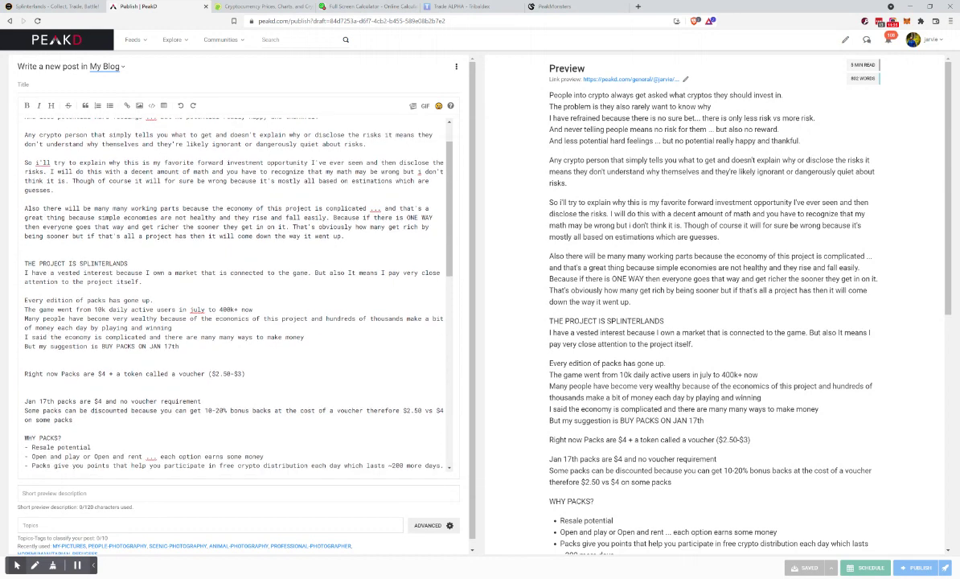
scroll(222, 294, down, 2)
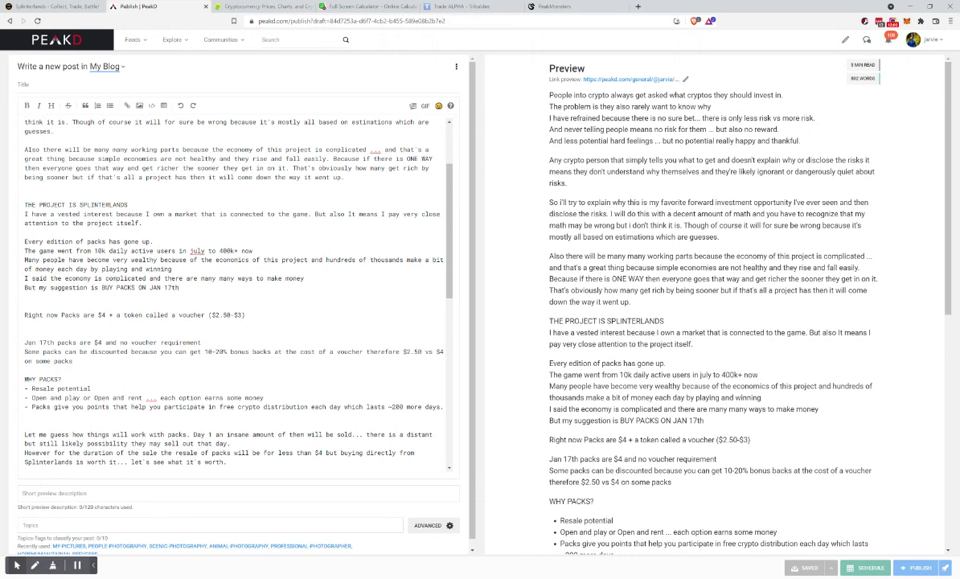
click(32, 6)
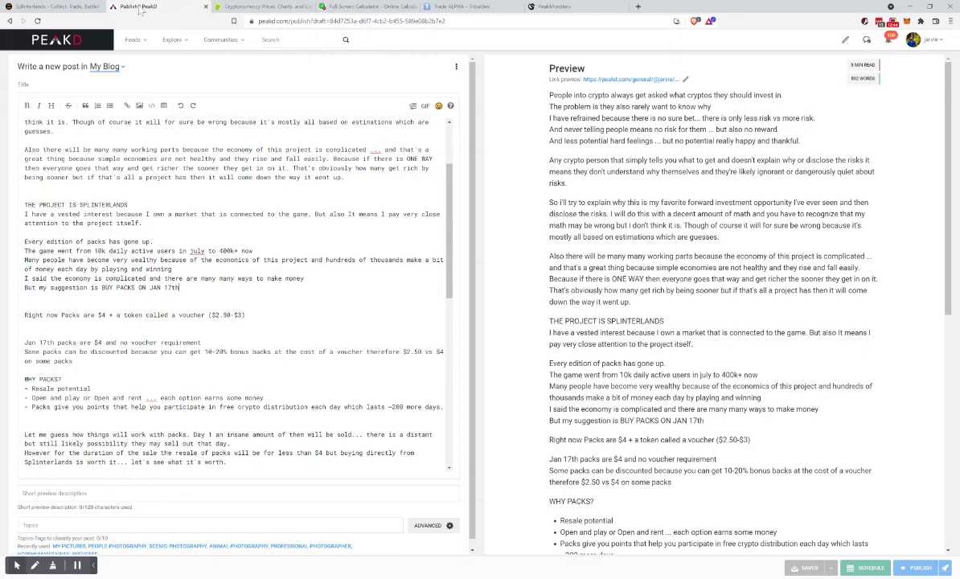
click(130, 8)
scroll(233, 290, down, 1)
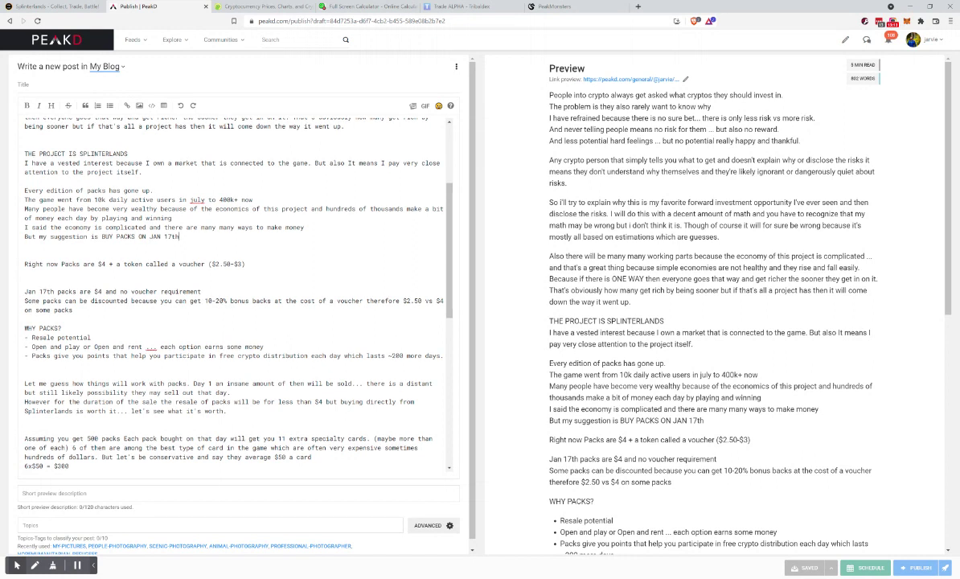
scroll(233, 289, down, 1)
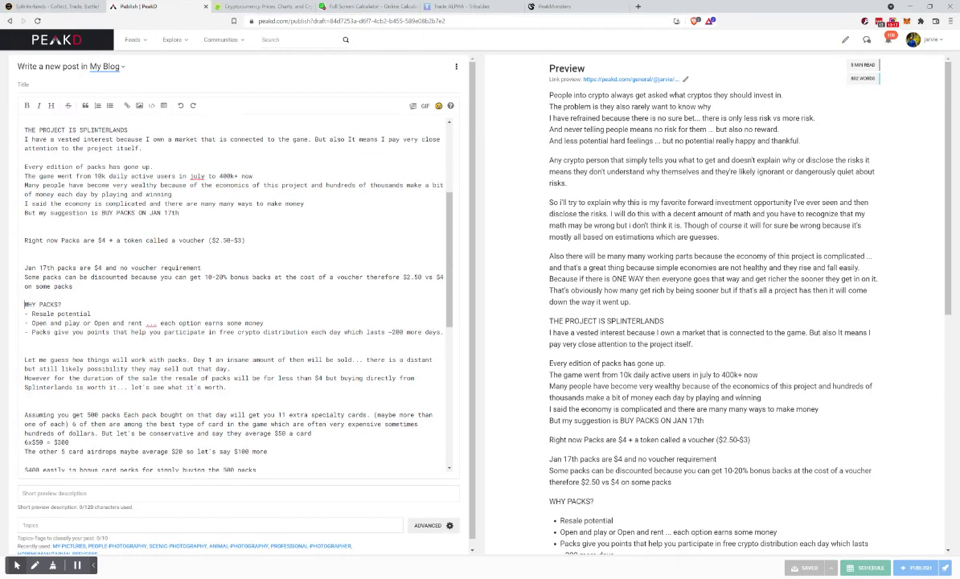
Go through the three "WHY PACKS?" bullets in the draft, highlighting phrases, and continue to the 500-pack assumptions paragraph
drag(91, 314, 37, 323)
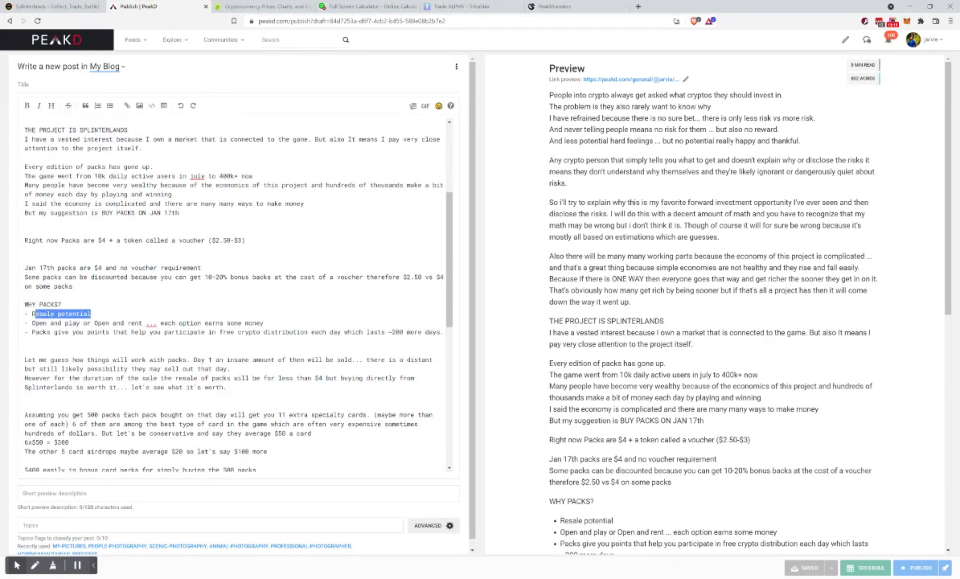
key(shift+Left)
click(32, 322)
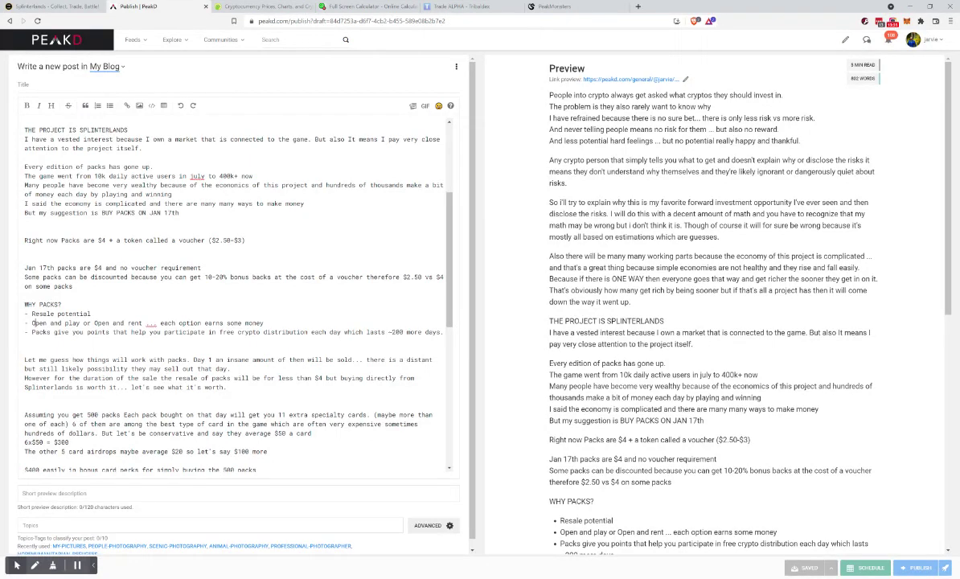
drag(31, 331, 106, 331)
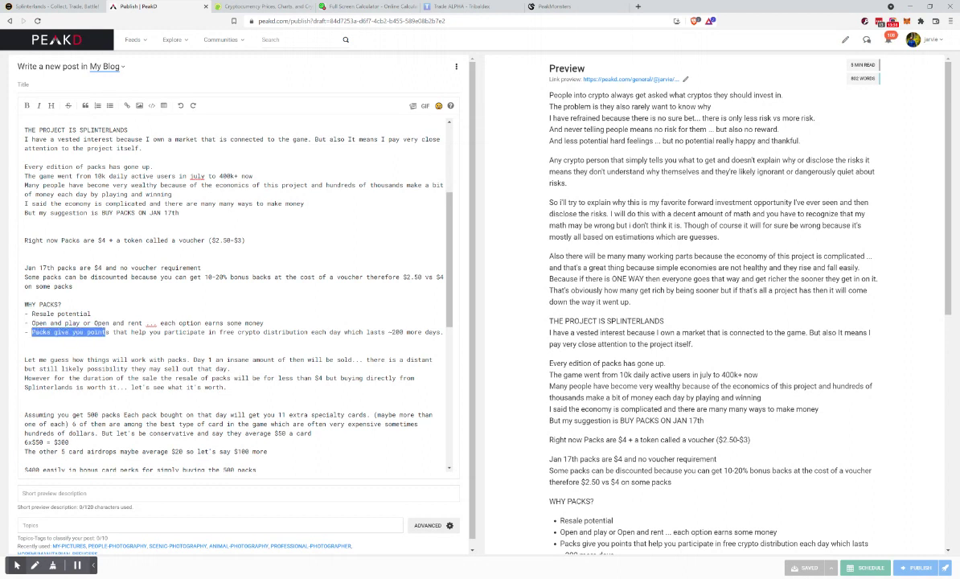
click(215, 331)
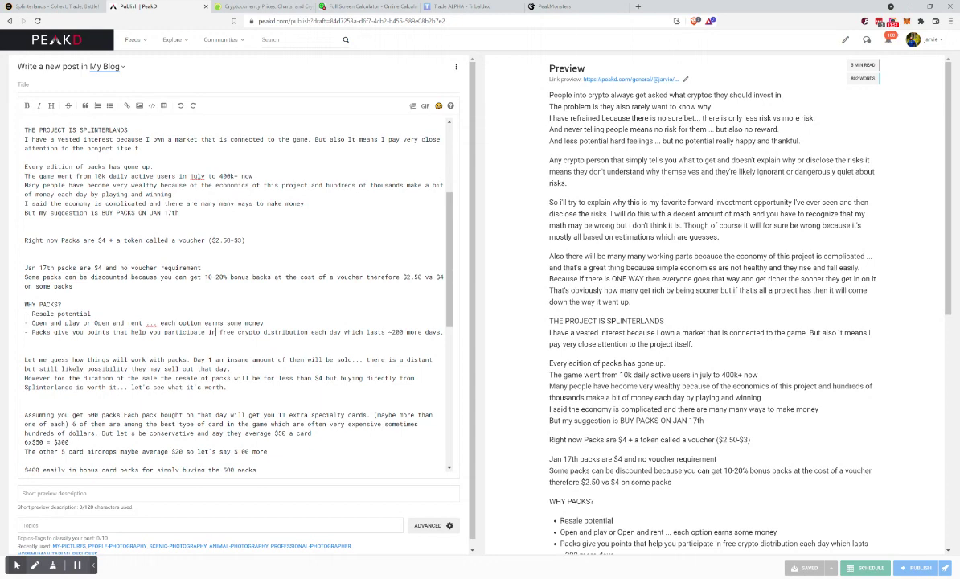
scroll(233, 294, down, 3)
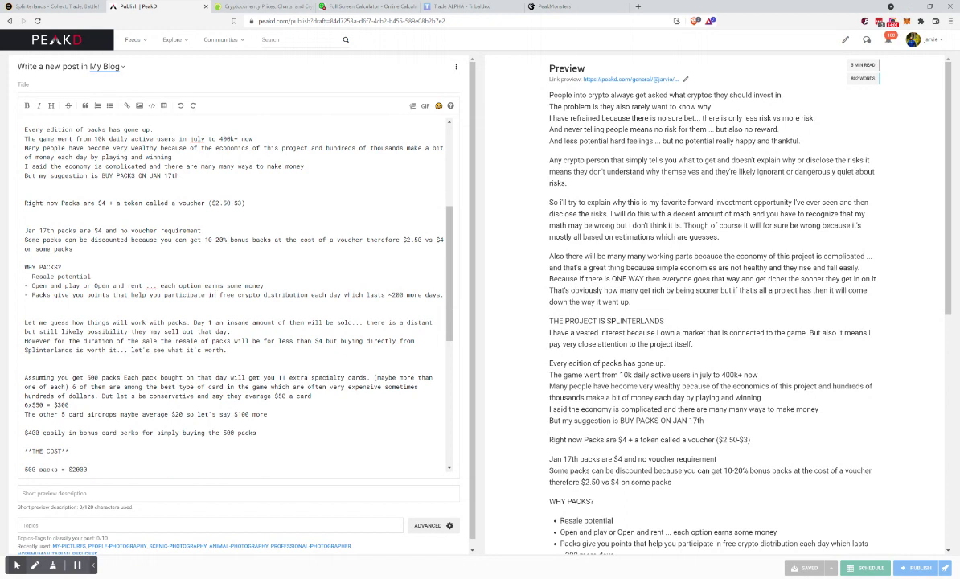
click(25, 359)
Check the bonus pack tiers in the Splinterlands shop and calculate 500 × 0.15 on the online calculator
click(16, 7)
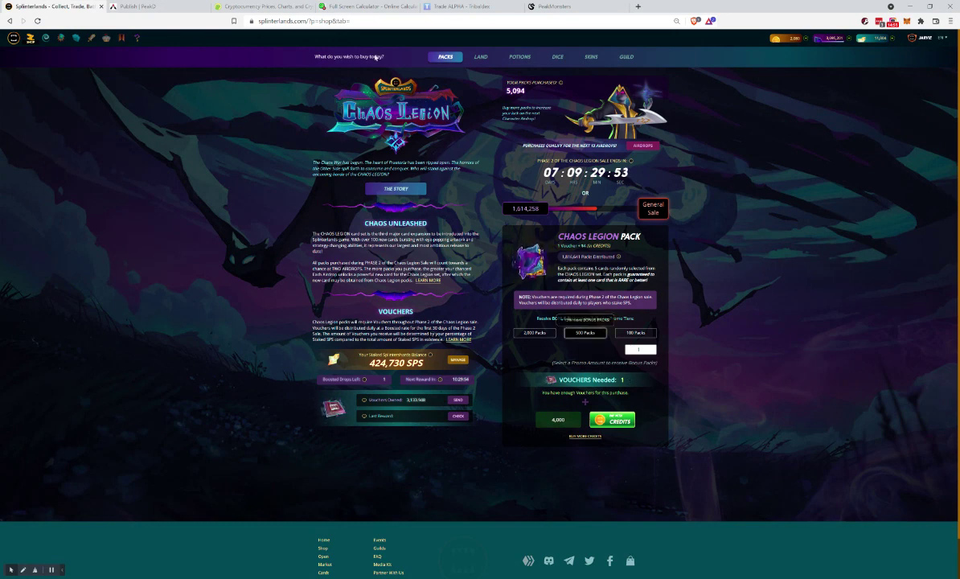
click(365, 7)
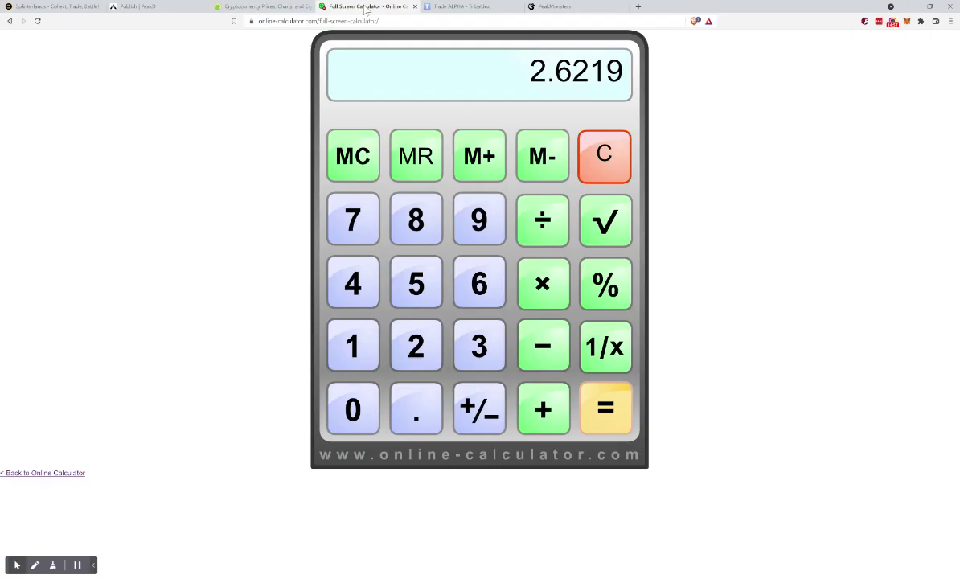
key(Escape)
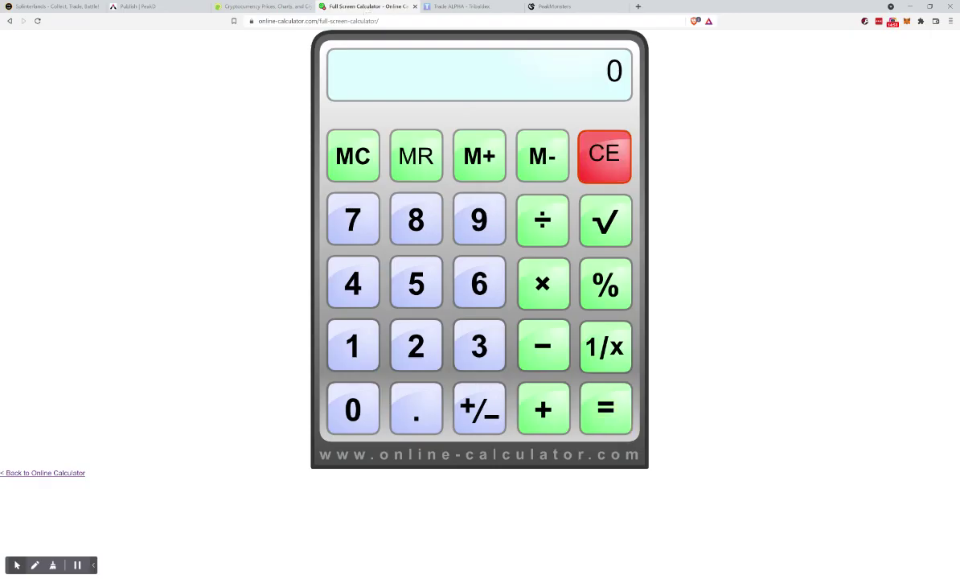
key(5)
key(0)
key(0)
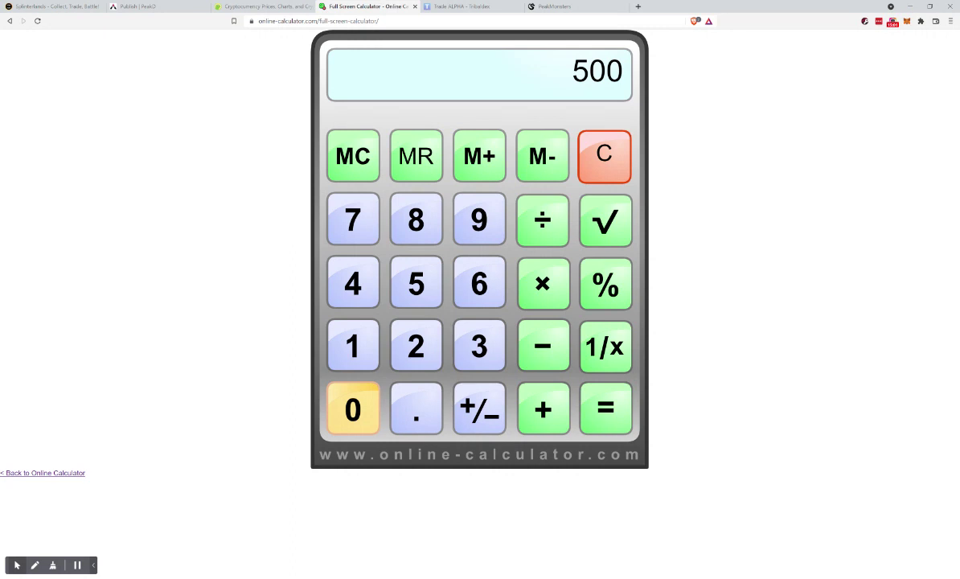
key(asterisk)
key(period)
key(1)
key(5)
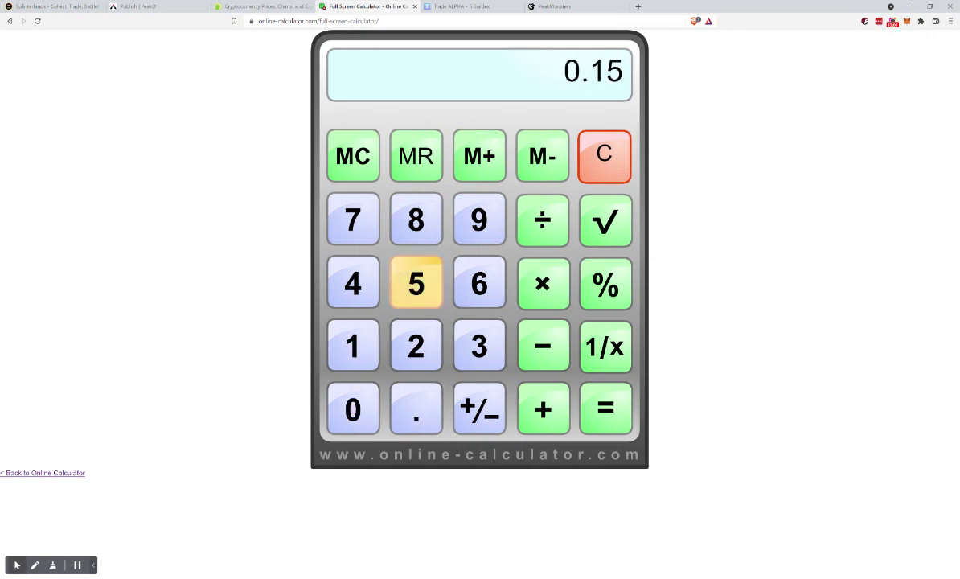
key(Return)
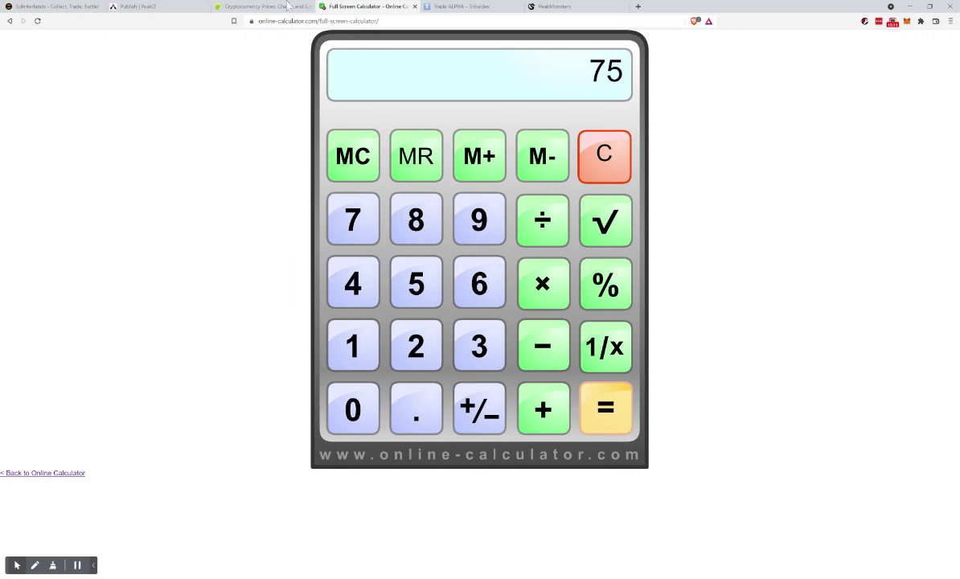
Return to Tribaldex and change the market from ALPHA to VOUCHER
click(451, 6)
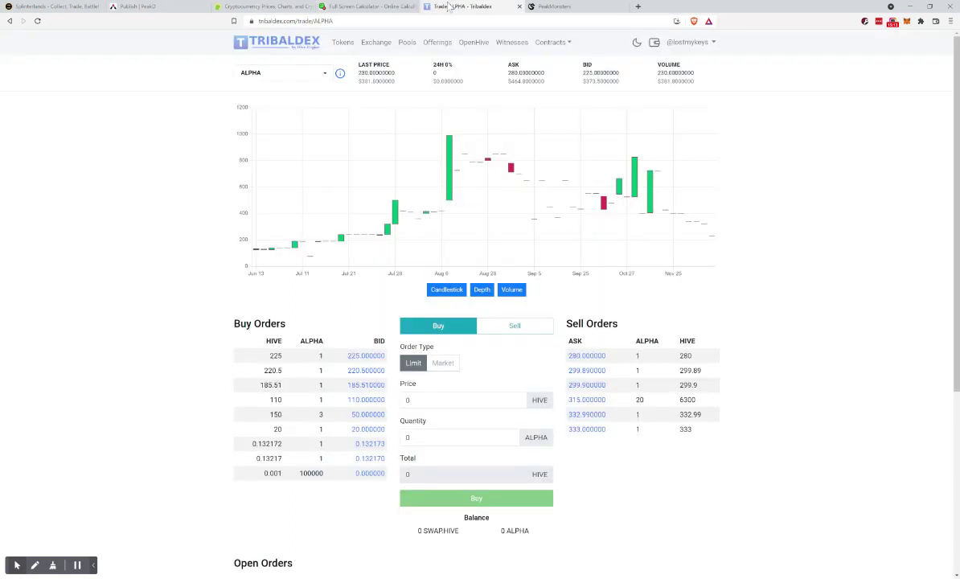
click(241, 72)
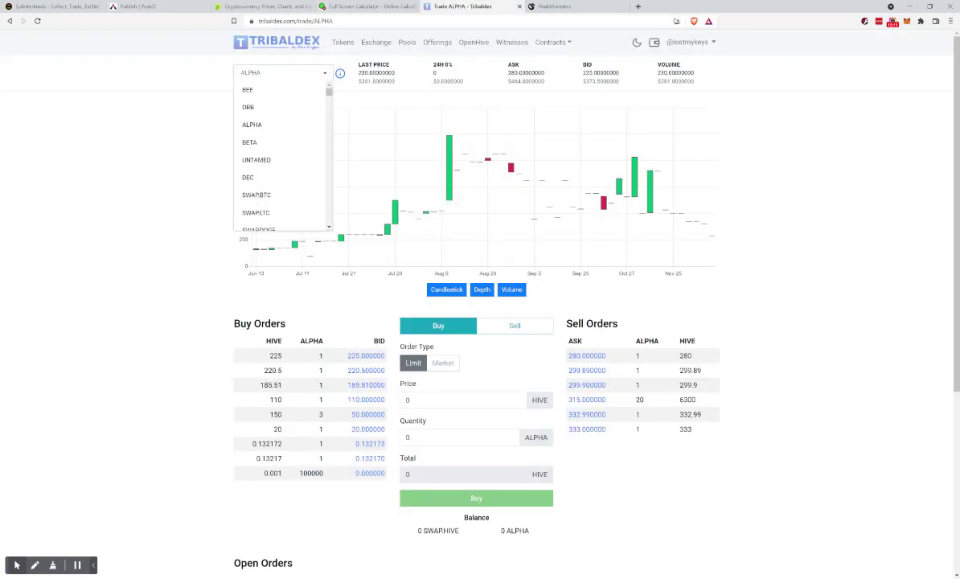
text(vouch)
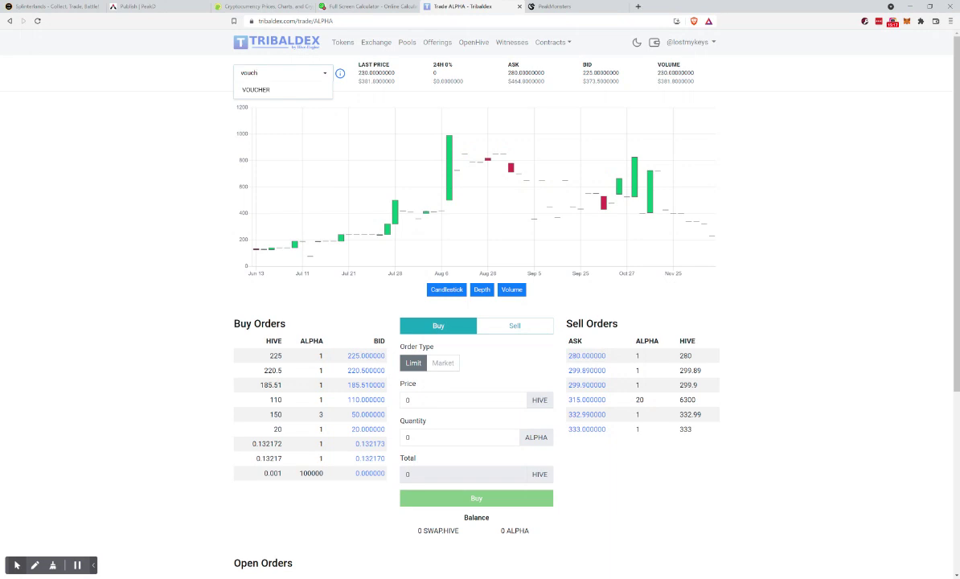
click(258, 89)
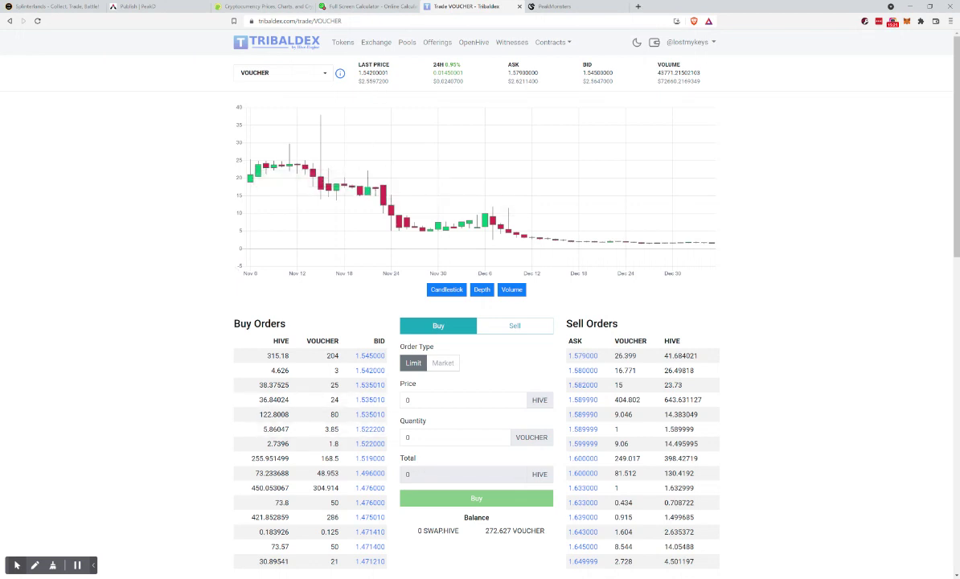
In the PeakD draft's "THE COST" section, insert "$2.50" before "$2.75 a piece" in the extra packs line
click(164, 9)
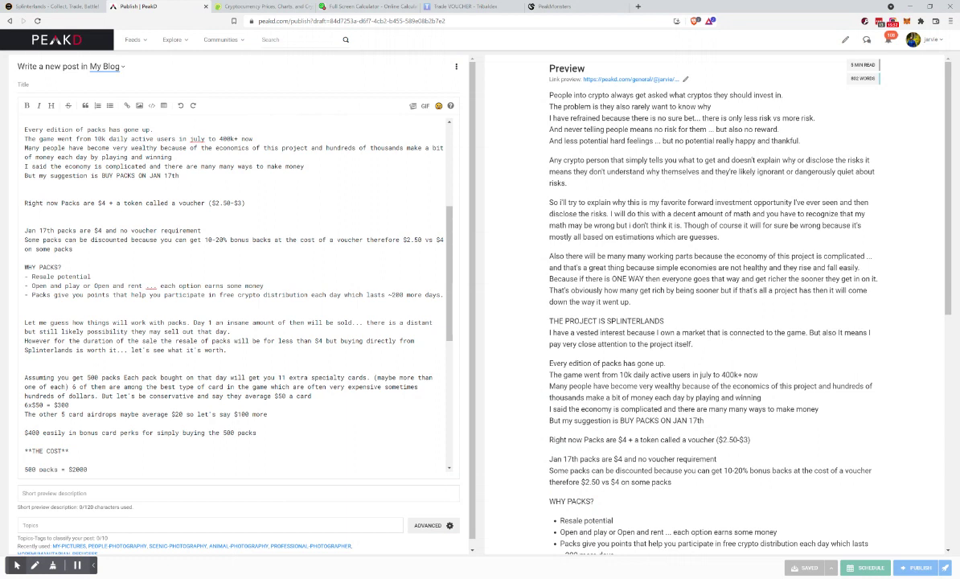
scroll(233, 289, down, 1)
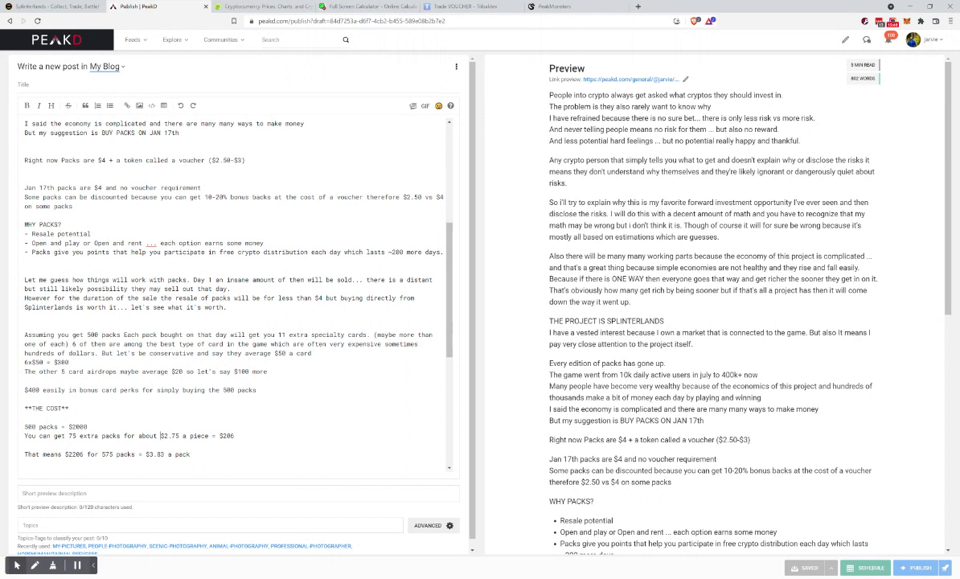
text($2.50 $2.)
scroll(233, 294, down, 3)
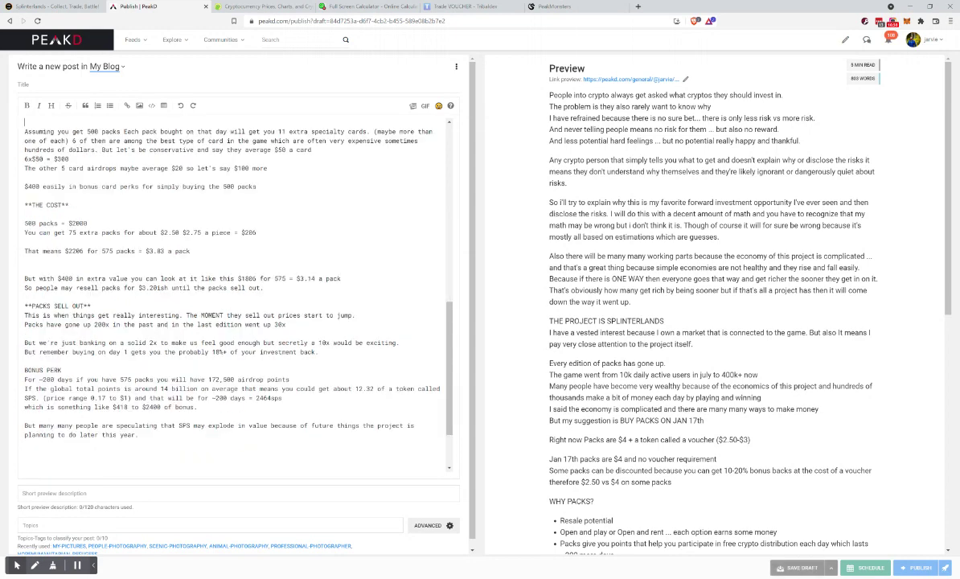
Open the Chaos Legion airdrops page from the Splinterlands shop and inspect the unlock thresholds of locked airdrops such as 4 and 10
click(60, 8)
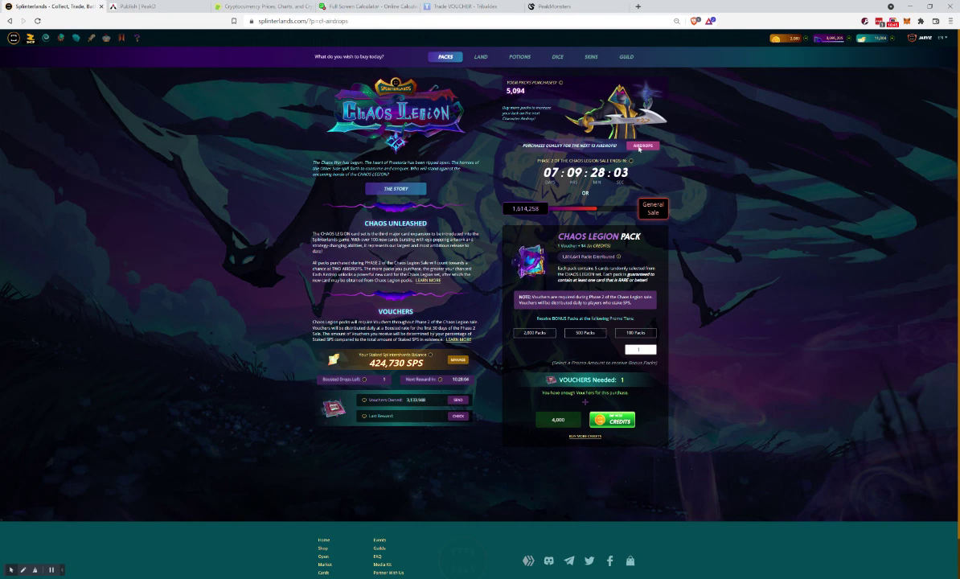
click(640, 146)
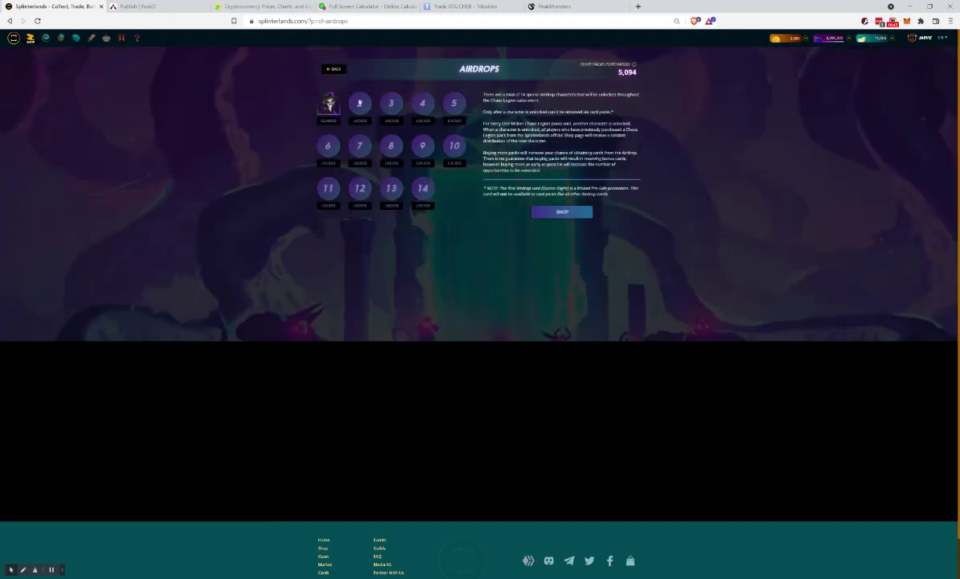
mouse_move(393, 105)
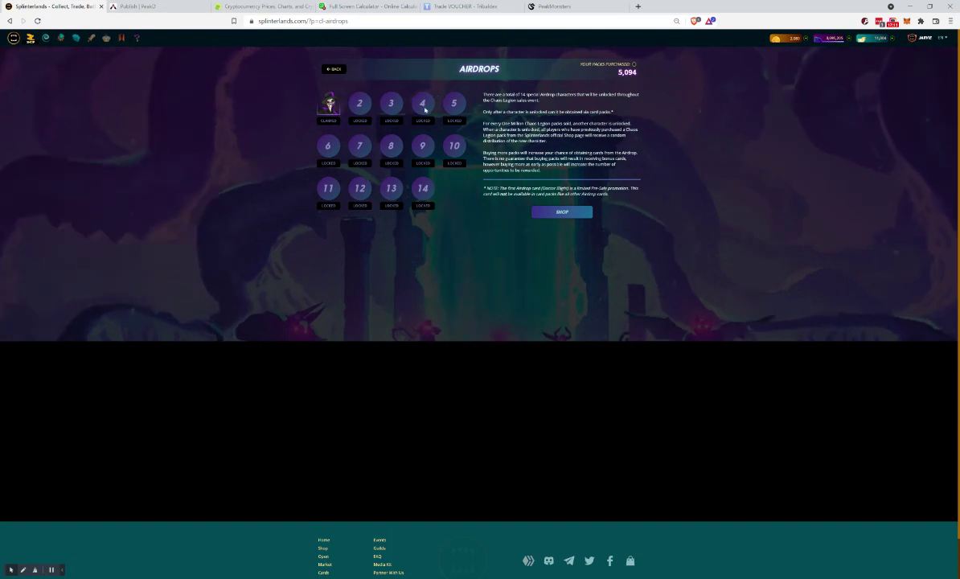
mouse_move(426, 108)
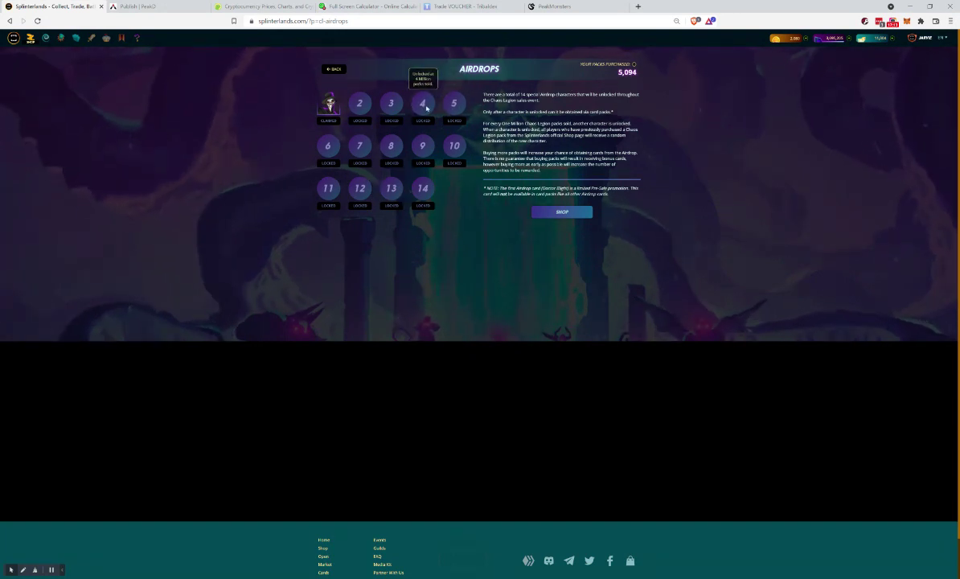
mouse_move(422, 201)
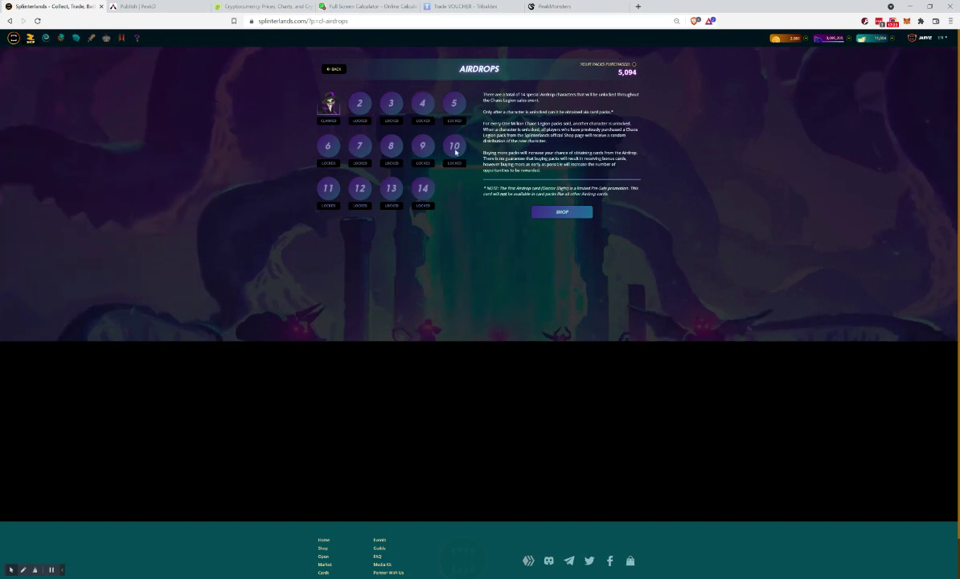
mouse_move(455, 152)
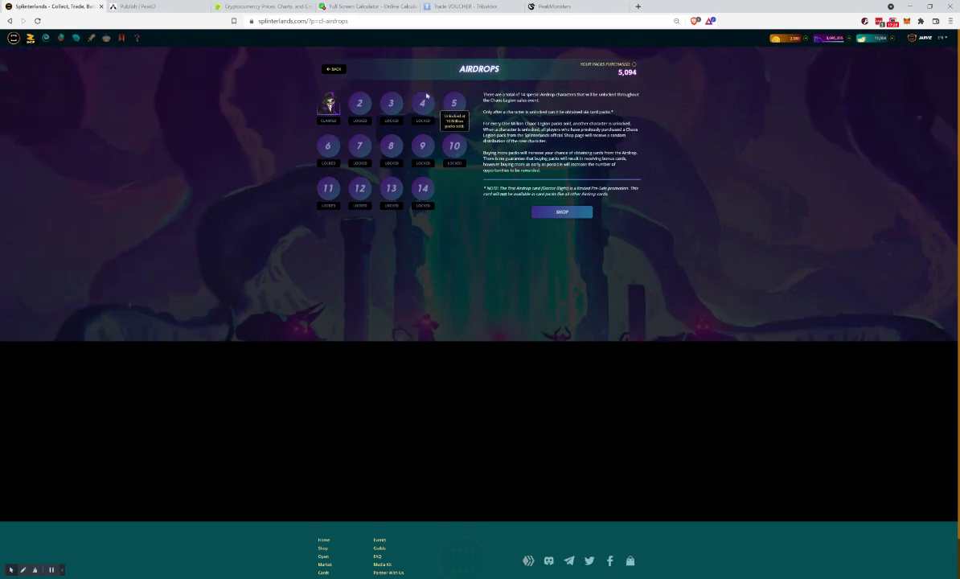
On the PeakMonsters market, filter for Untamed edition legendary summoners and show the cards in grid view
click(550, 7)
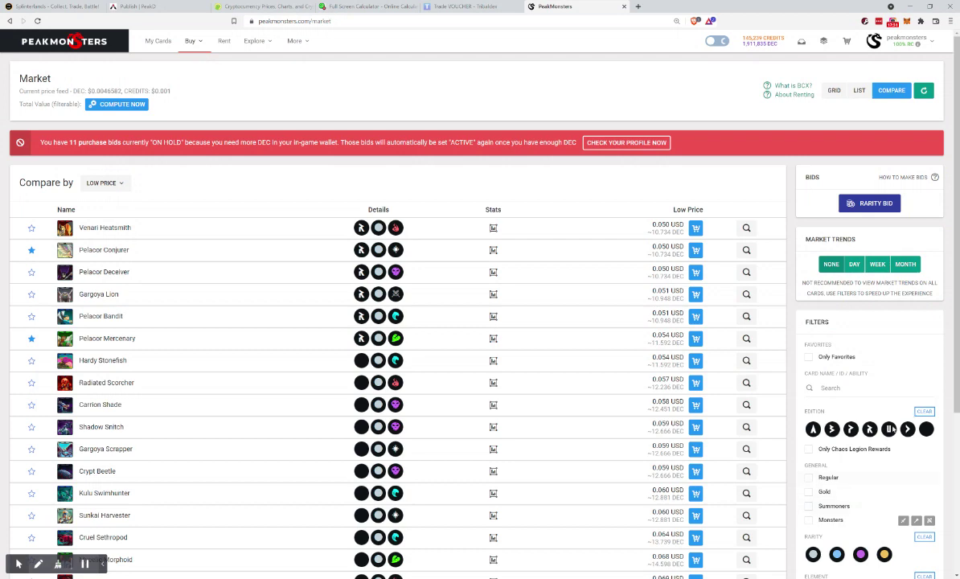
click(890, 429)
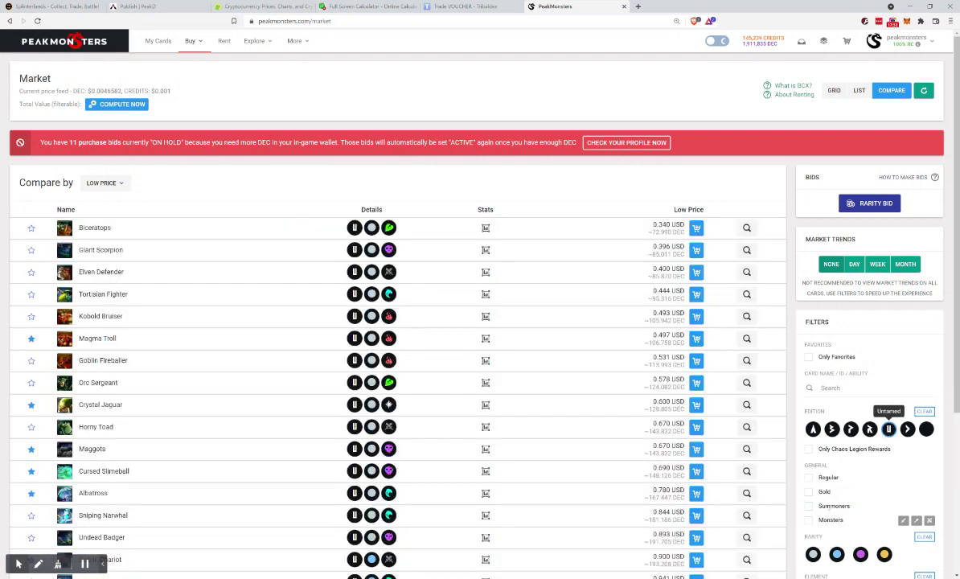
click(830, 506)
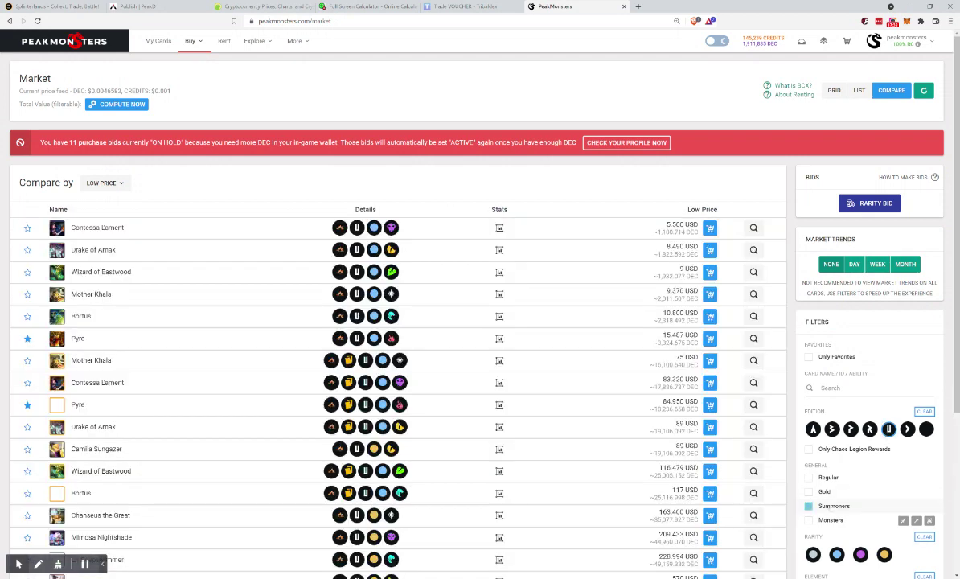
scroll(828, 507, down, 1)
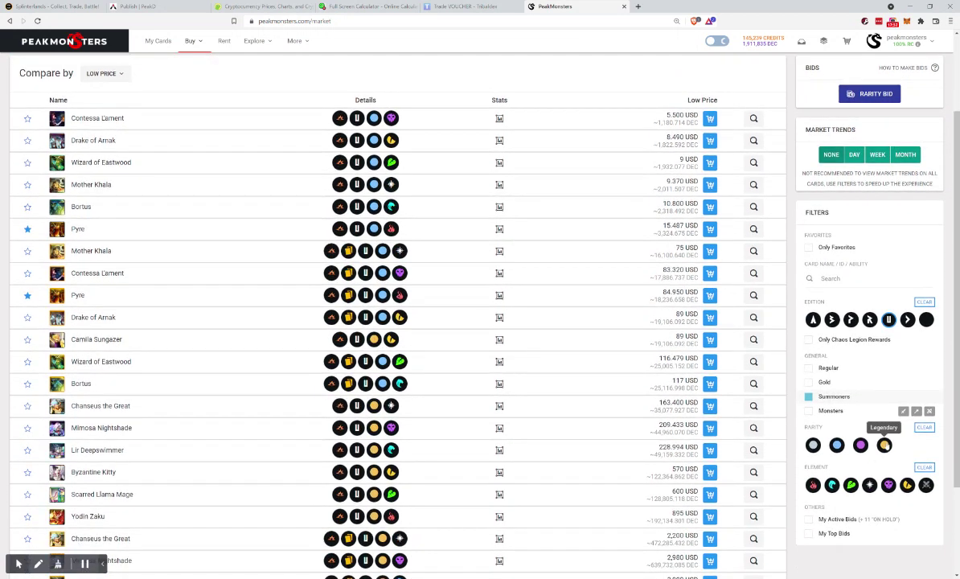
click(884, 445)
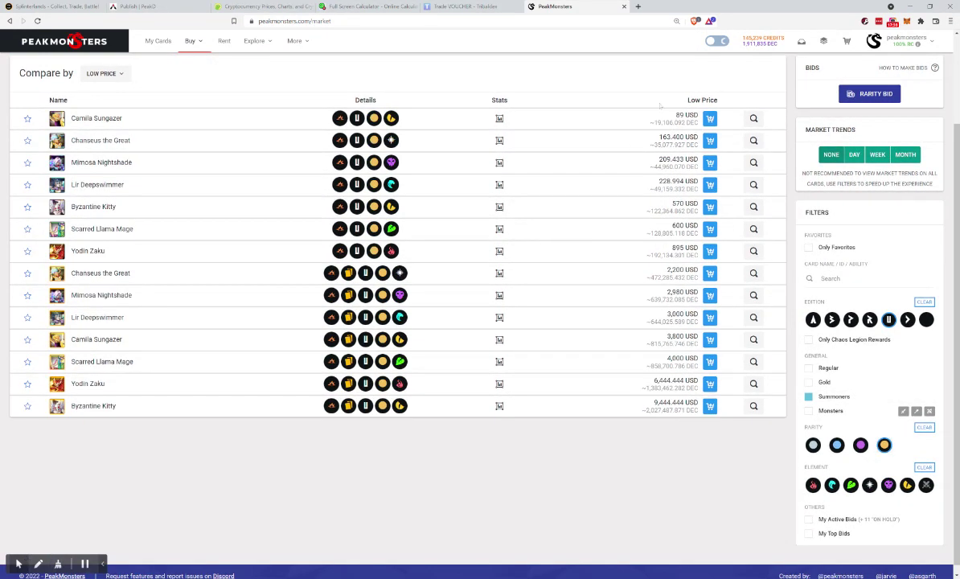
scroll(813, 115, up, 1)
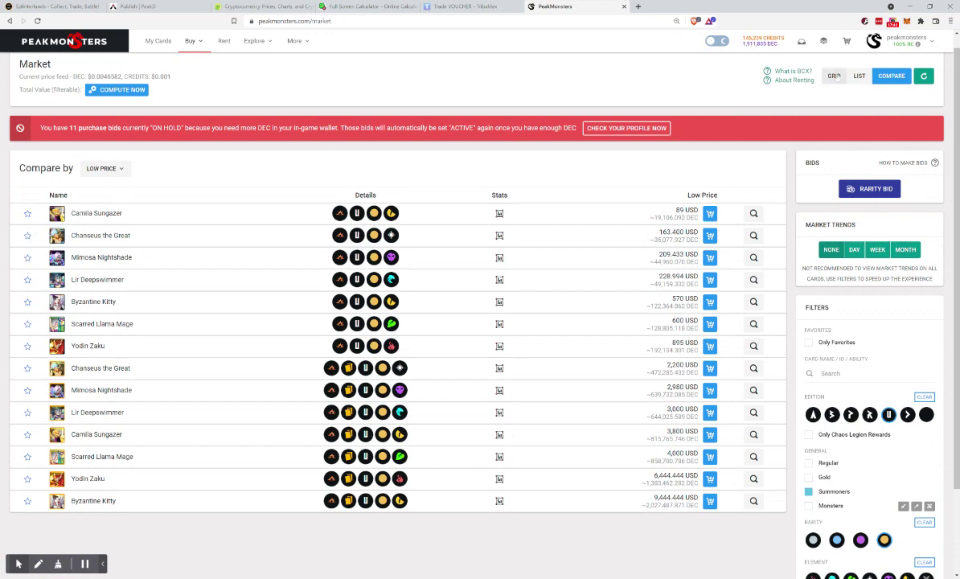
click(833, 75)
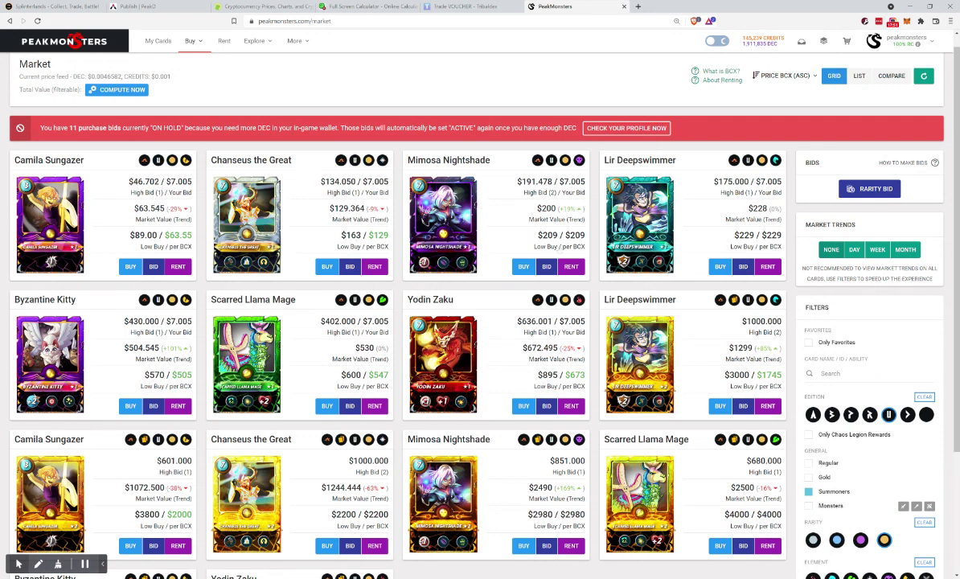
scroll(480, 321, down, 1)
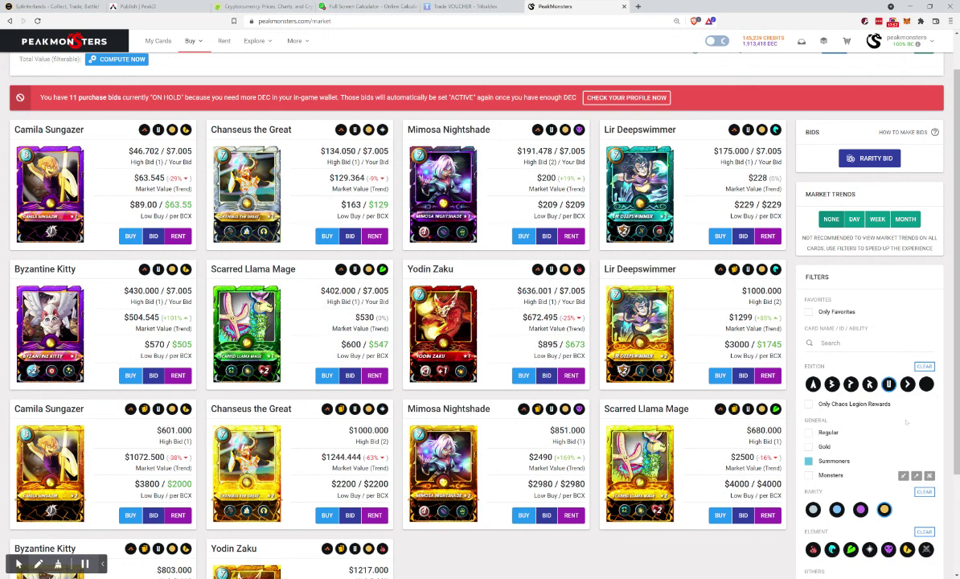
Add the Chaos Legion edition to the market filters, remove the Summoners filter, and view the legendary card prices
click(926, 384)
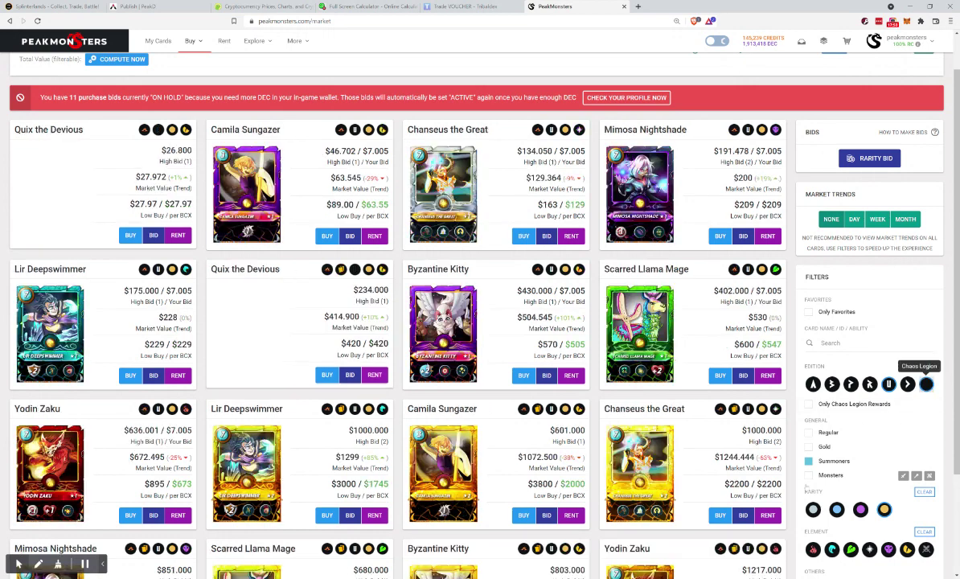
click(808, 461)
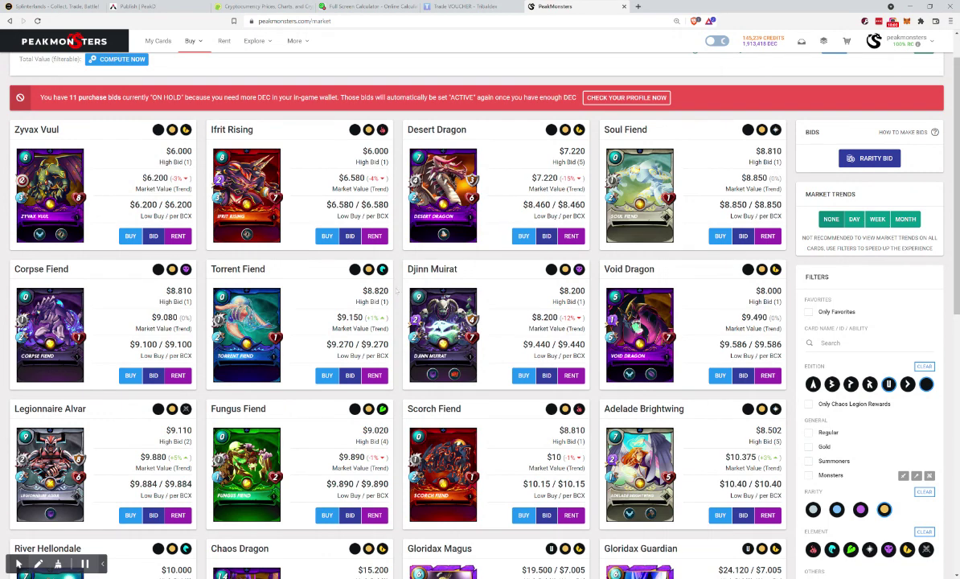
scroll(395, 291, down, 1)
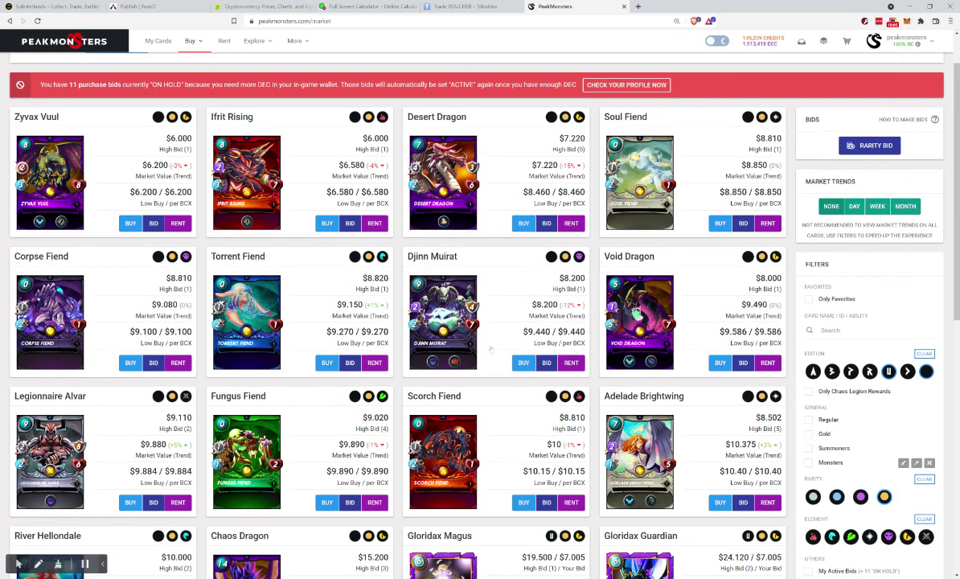
Filter the PeakMonsters legendary listings to summoners and compare the prices with and without the Untamed edition
scroll(490, 349, down, 2)
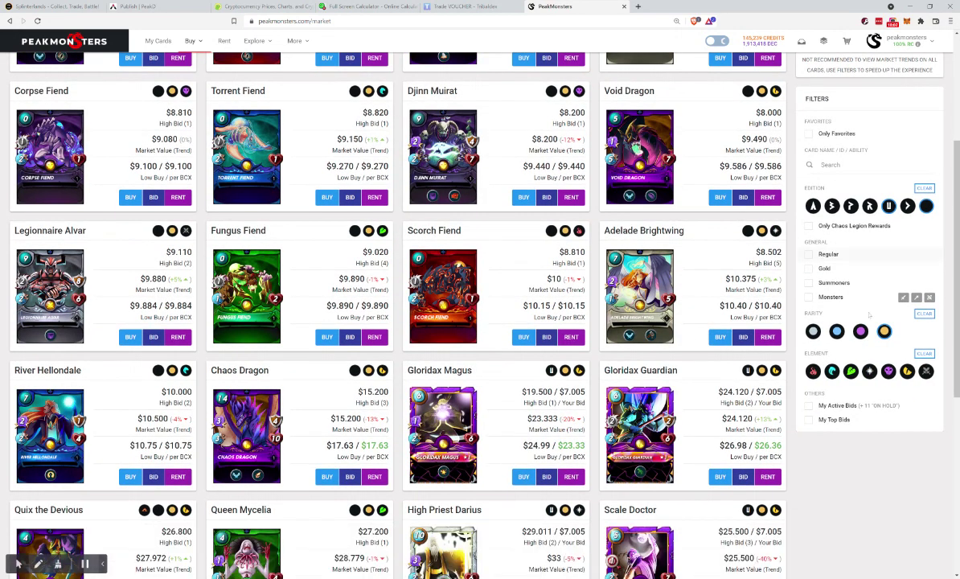
click(808, 283)
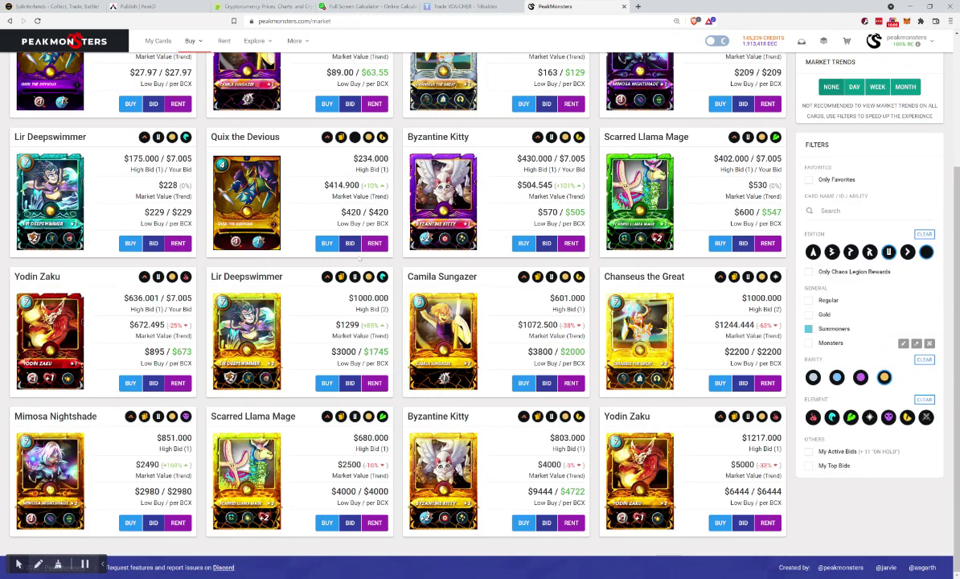
scroll(732, 332, up, 2)
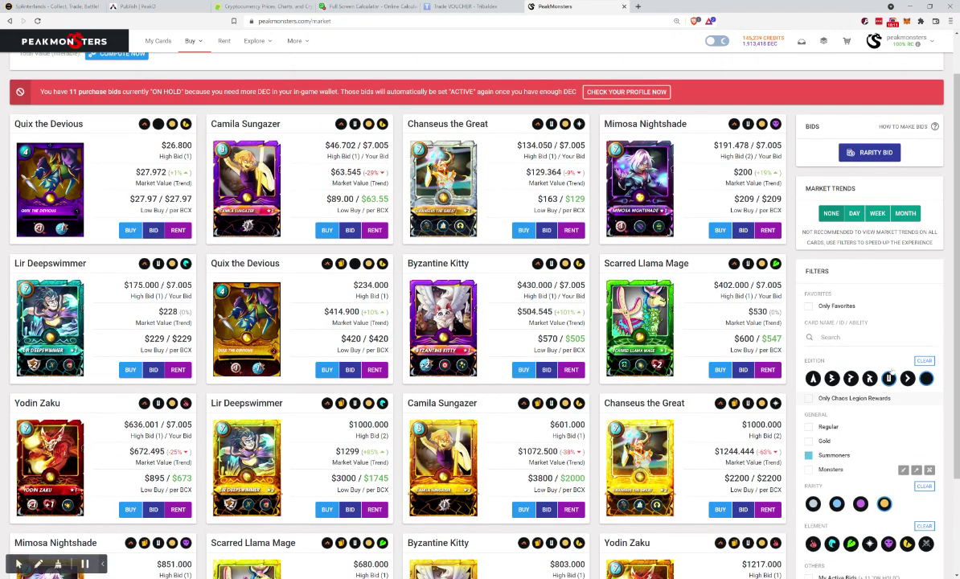
click(889, 378)
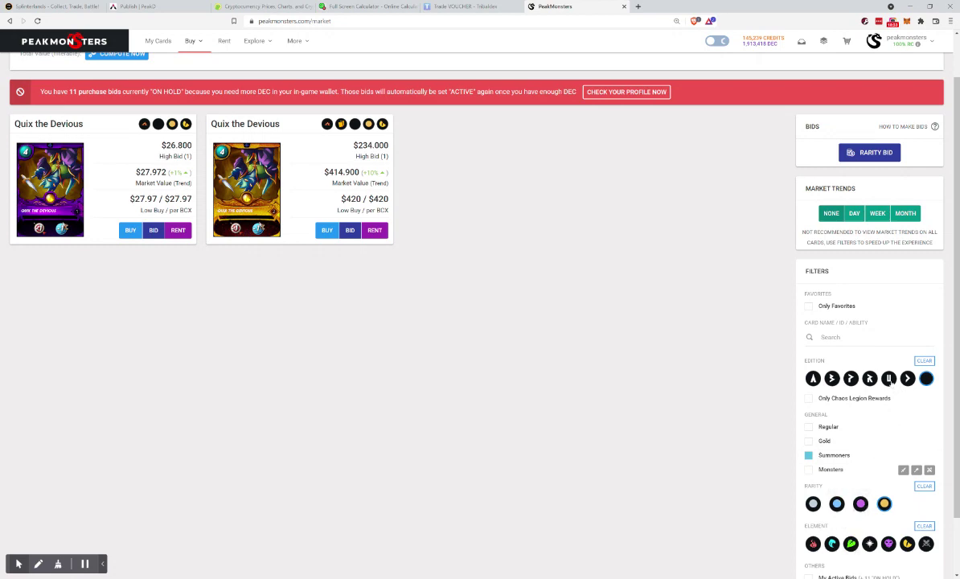
click(888, 378)
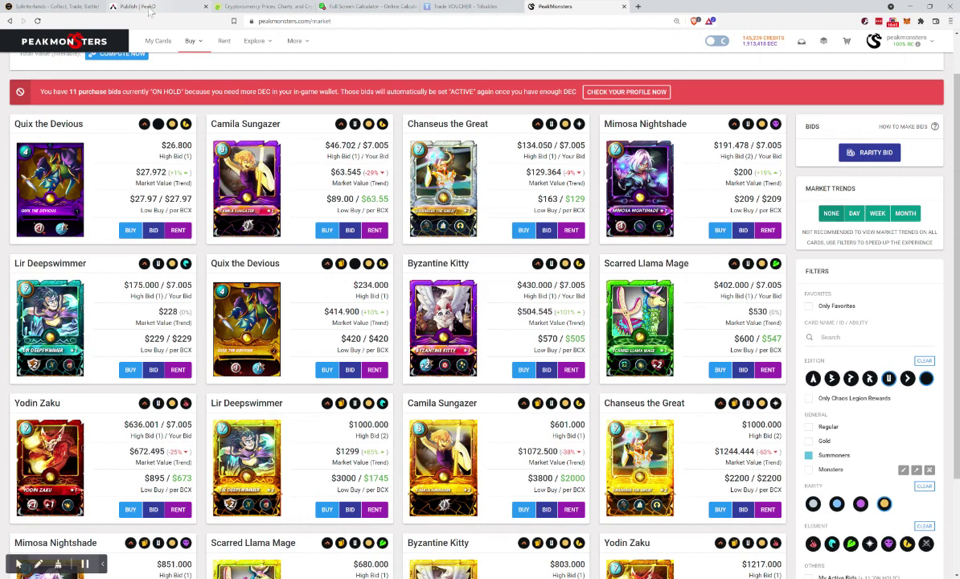
Switch to the Splinterlands airdrops page and inspect the locked airdrops, including 9 and 14
click(59, 8)
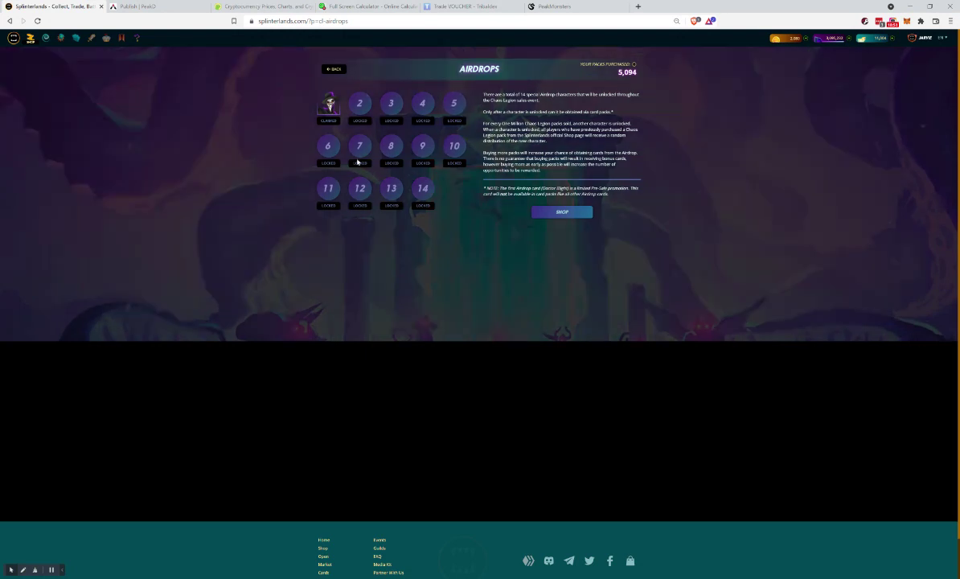
mouse_move(426, 149)
mouse_move(434, 190)
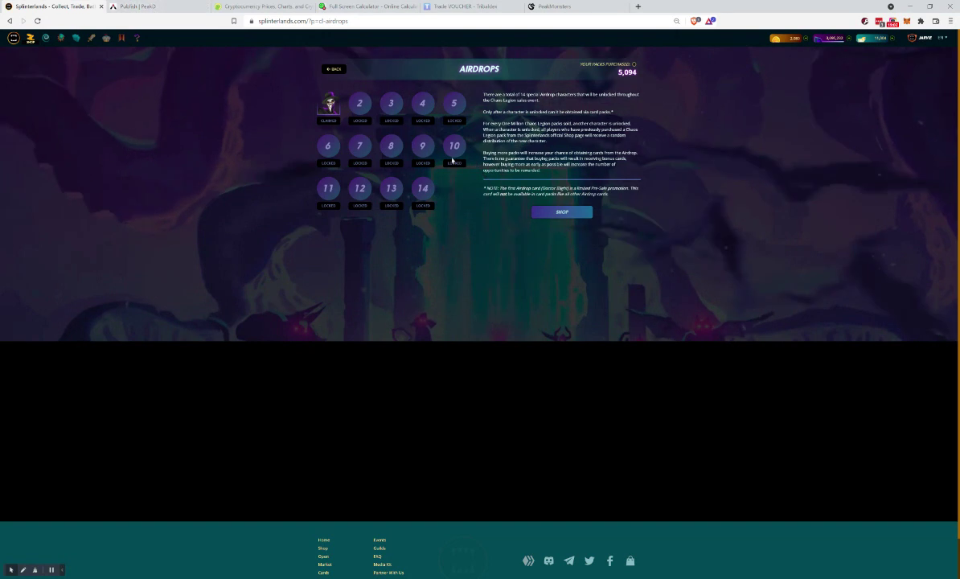
Return to the PeakD draft and review the pack price math in "THE COST" section, highlighting figures in the extra value line
click(171, 8)
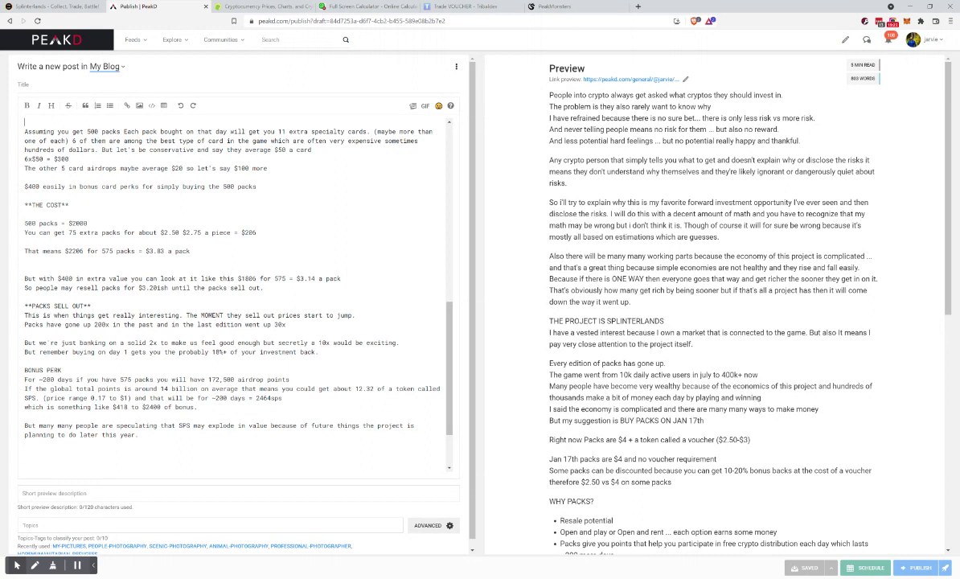
key(shift+Right)
key(shift+Right)
key(shift+Right)
key(shift+Right)
key(shift+Right)
click(281, 279)
key(Right)
key(Right)
key(Right)
key(Right)
key(shift+Right)
key(shift+Right)
key(shift+Right)
key(shift+Right)
key(shift+Right)
click(128, 278)
Review the "PACKS SELL OUT" section of the draft, highlighting the "solid 2x" sentence
drag(111, 343, 216, 343)
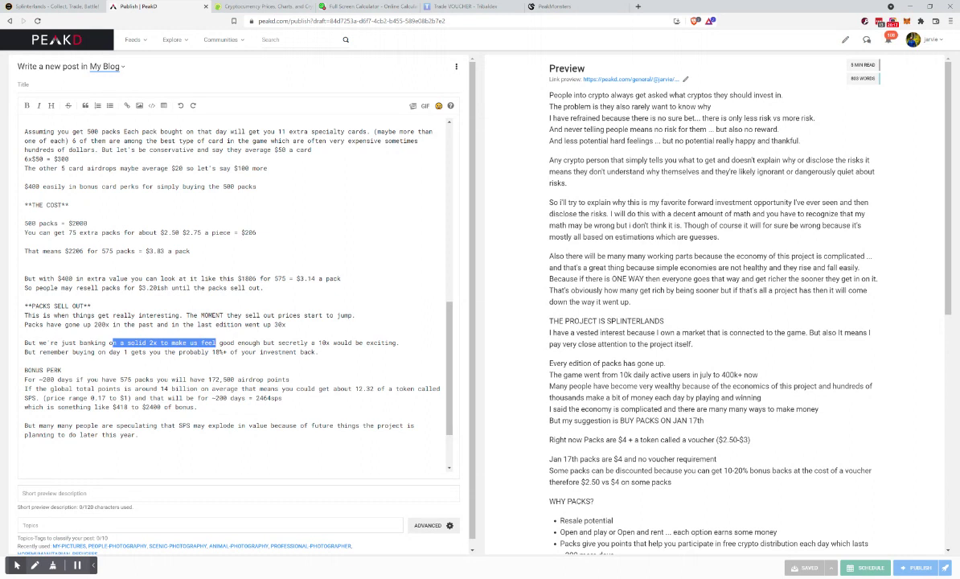
click(134, 343)
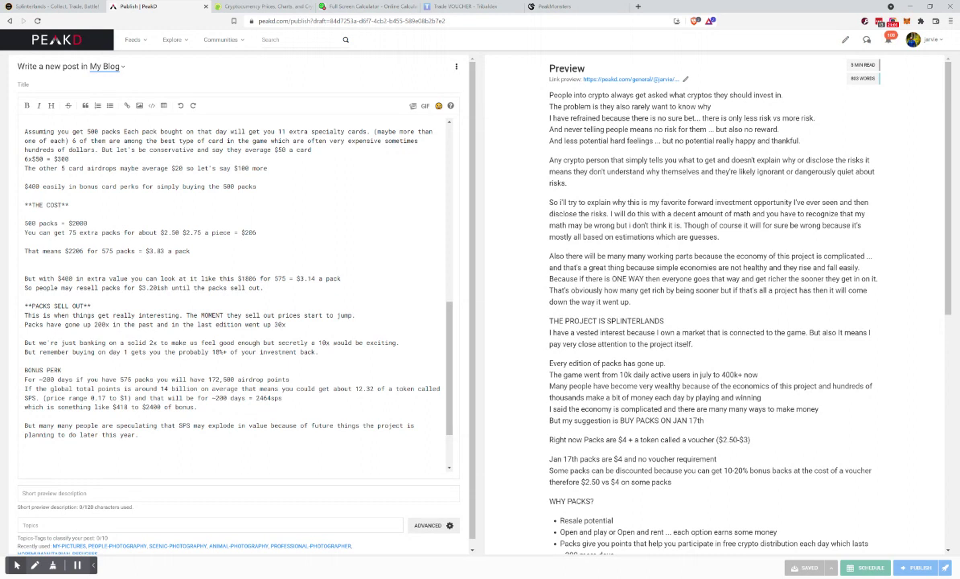
key(shift+Left)
key(shift+Left)
key(shift+Left)
key(shift+Left)
key(shift+Left)
key(shift+Left)
key(shift+Left)
key(shift+Left)
key(shift+Left)
click(72, 378)
Check the Splinterlands airdrops page, return to the PeakD draft and review the "BONUS PERK" section, highlighting its airdrop points line
click(72, 8)
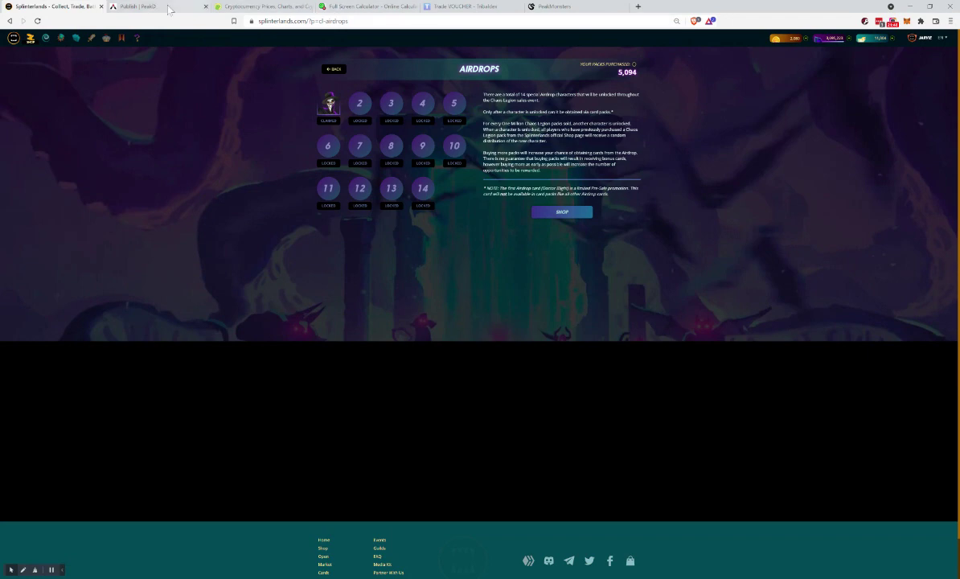
click(170, 8)
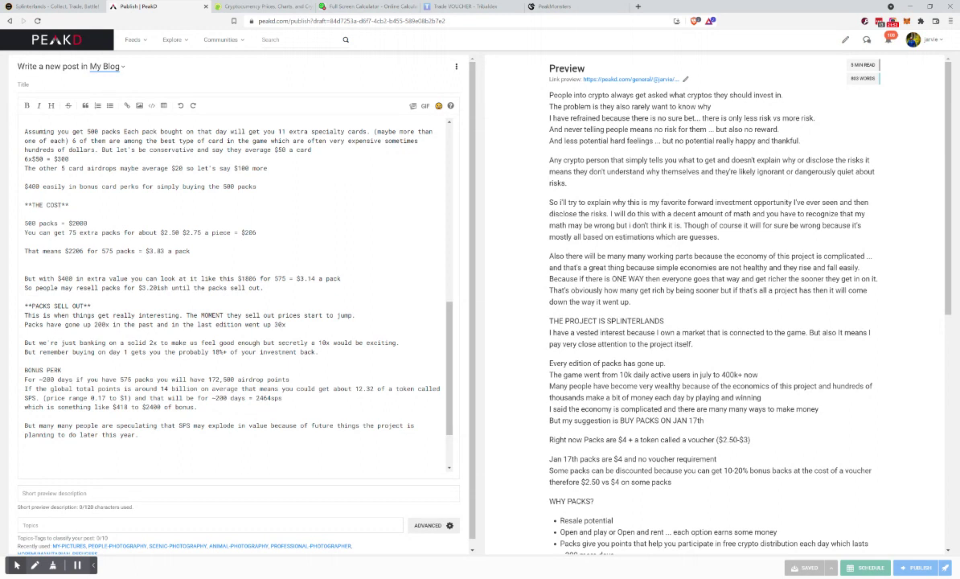
drag(212, 379, 234, 378)
click(264, 379)
key(shift+Left)
key(shift+Left)
key(shift+Left)
key(shift+Left)
click(286, 398)
double_click(49, 379)
click(24, 443)
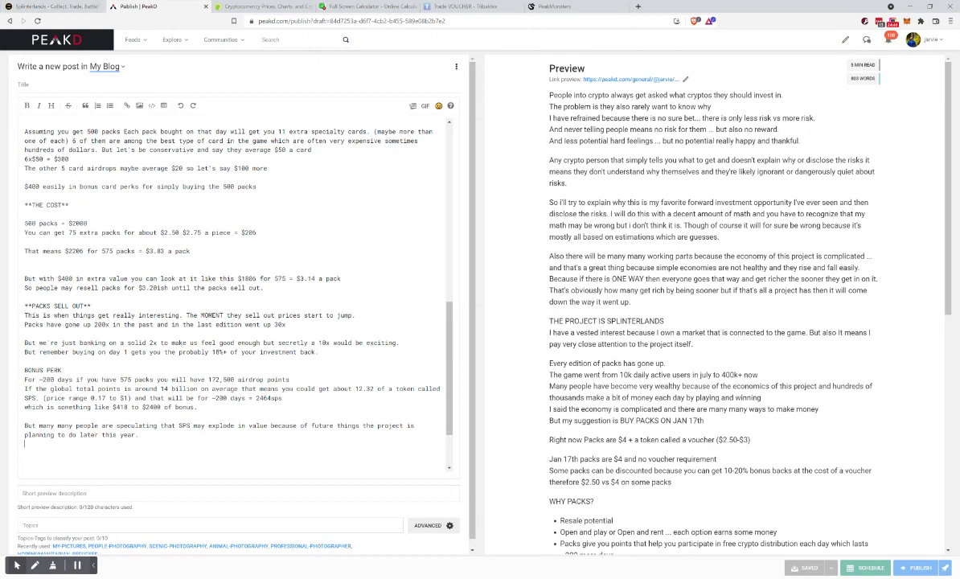
Open the Chaos Legion packs page in the Splinterlands shop and compare it with the VOUCHER market on Tribaldex
click(71, 6)
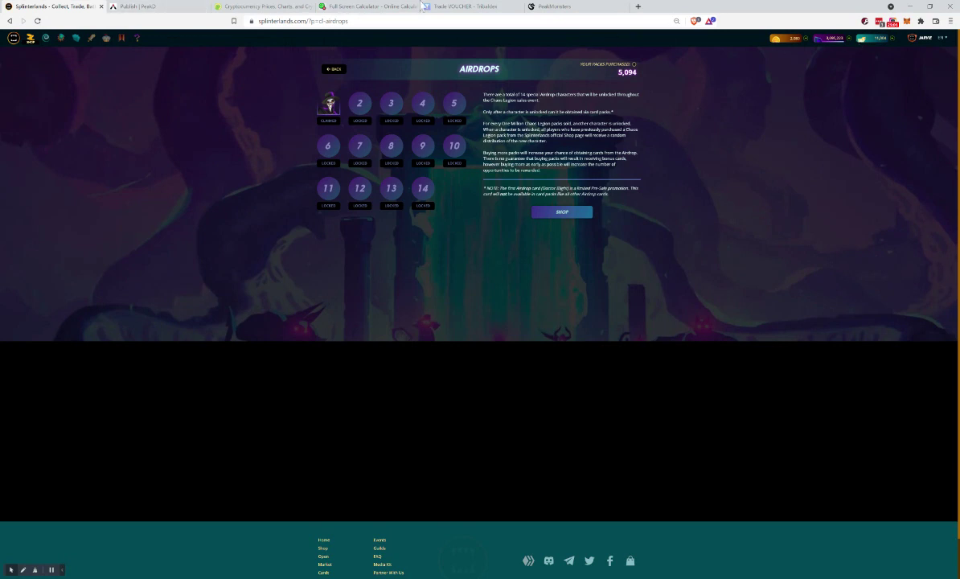
click(31, 41)
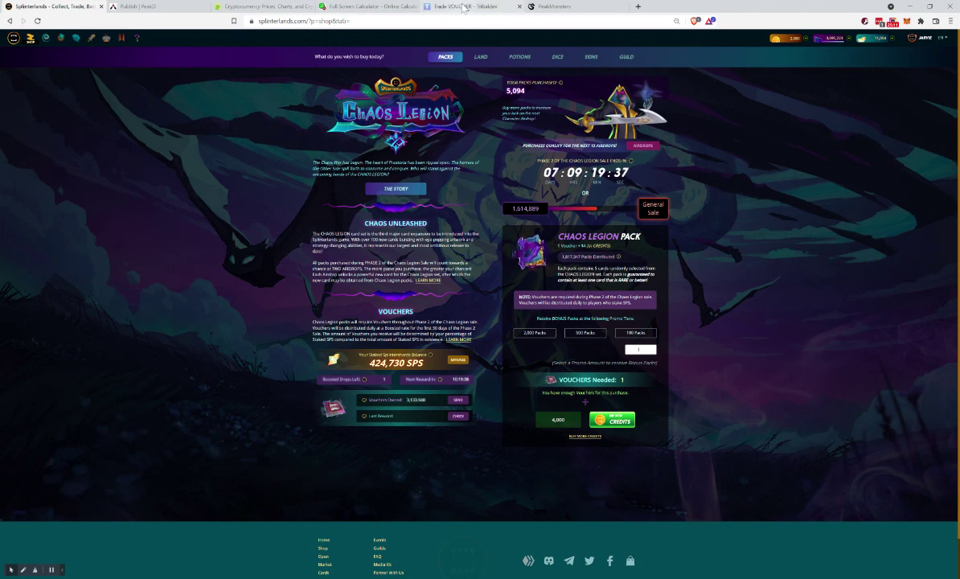
click(463, 6)
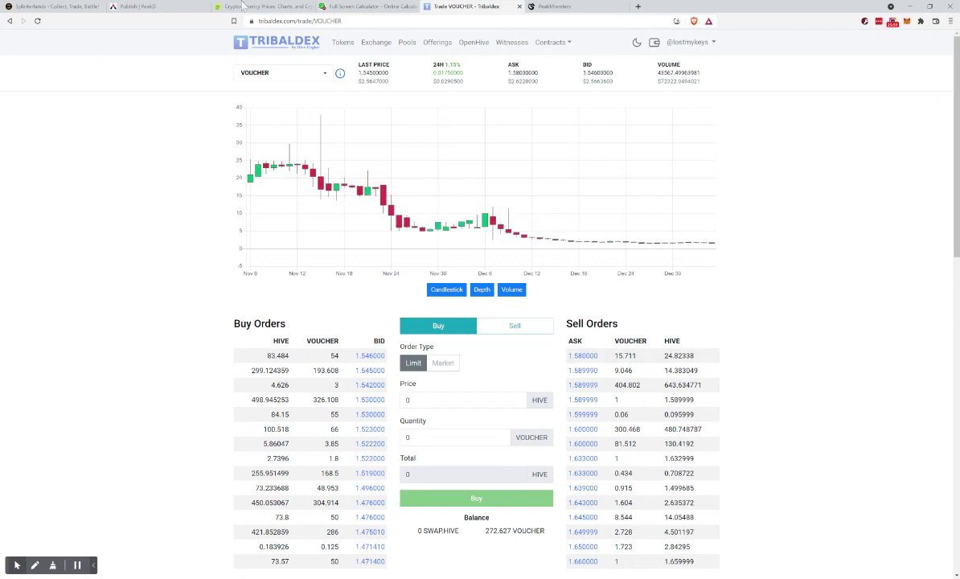
click(77, 7)
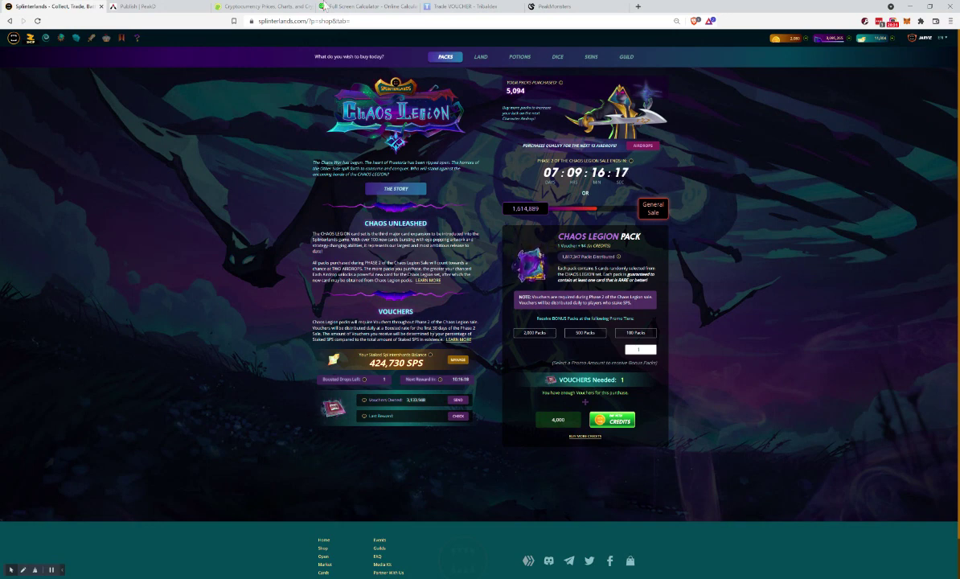
Return to the PeakD draft and read through its preview down to the "BONUS PERK" section
click(142, 7)
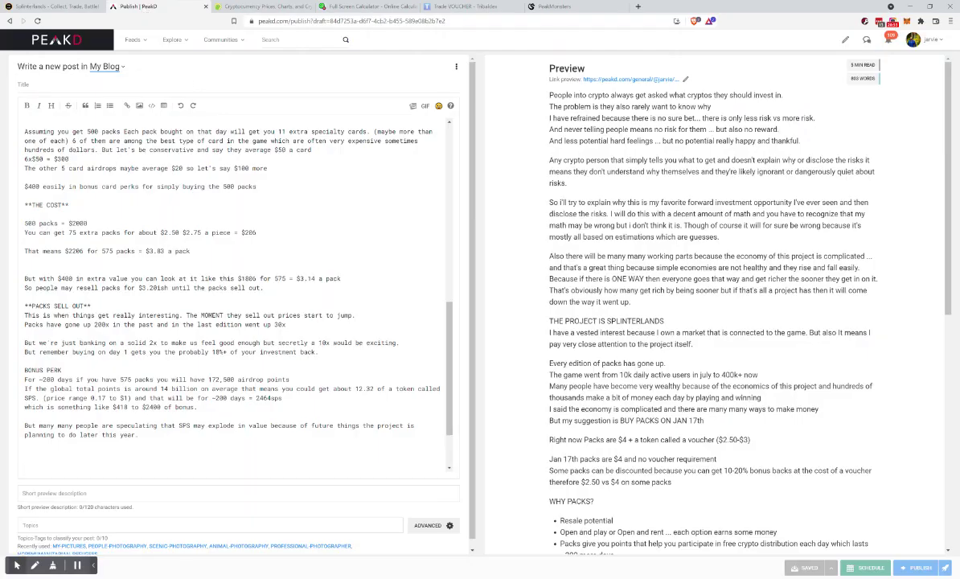
scroll(233, 289, down, 2)
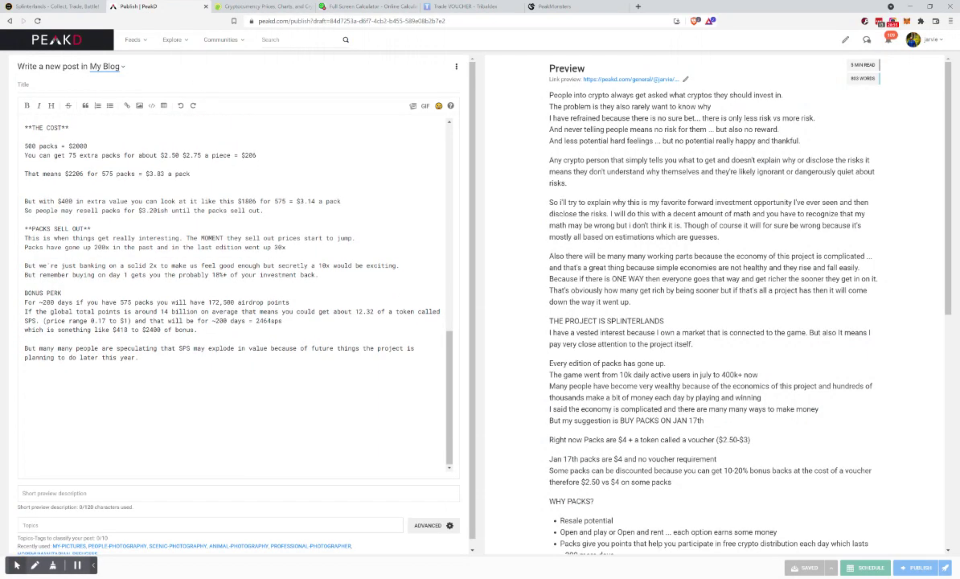
scroll(551, 341, down, 3)
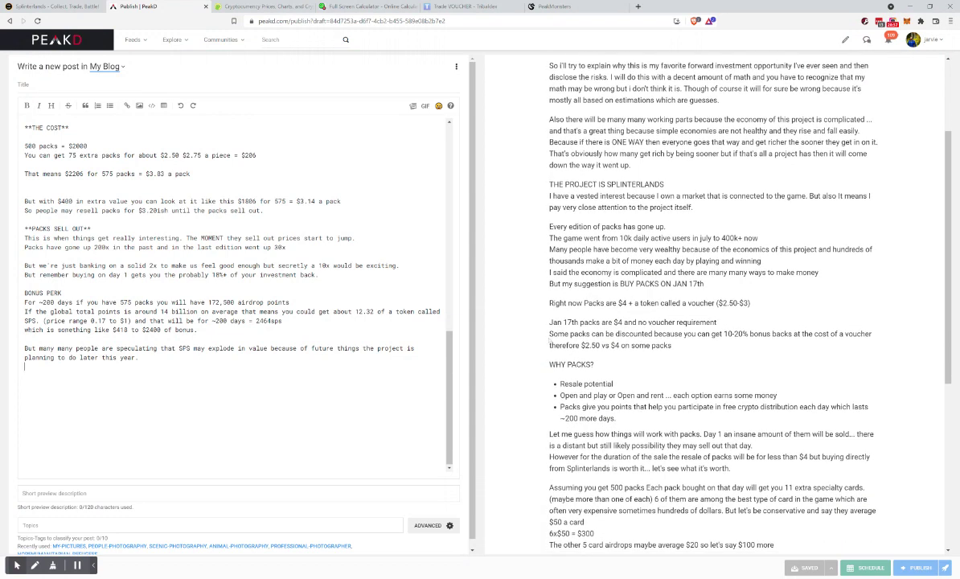
scroll(699, 284, down, 3)
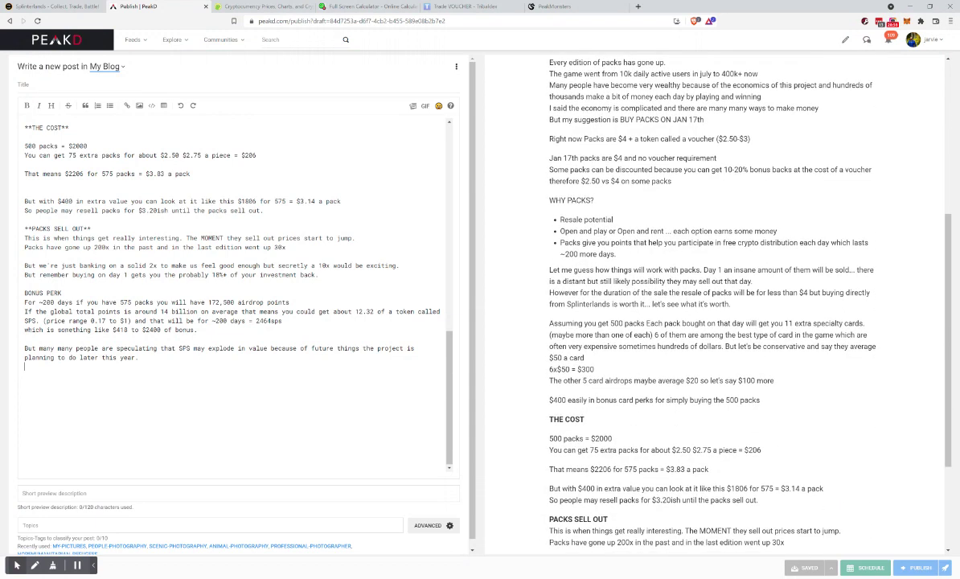
scroll(700, 284, down, 2)
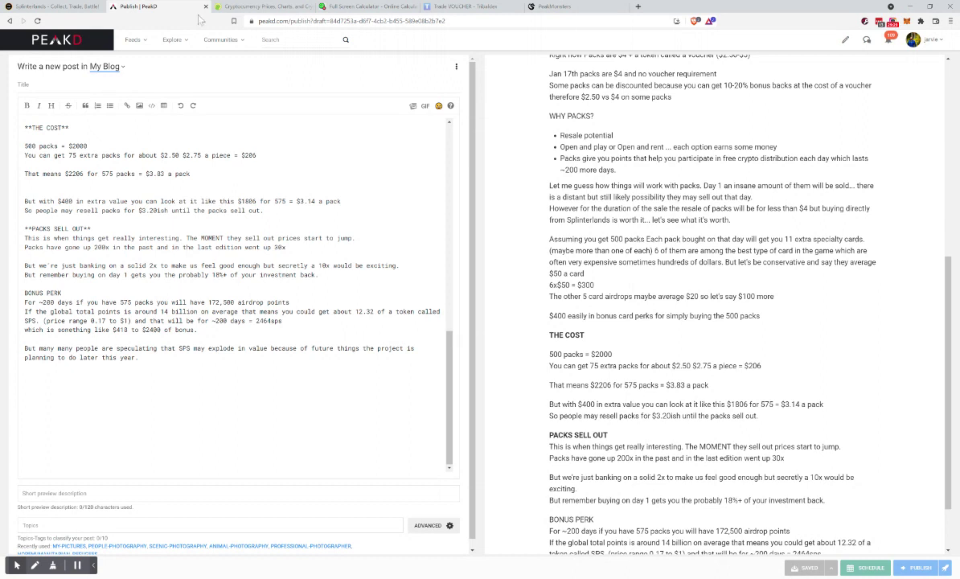
Reopen the Chaos Legion airdrops page from the Splinterlands shop, look it over and return to the PeakD draft
click(73, 6)
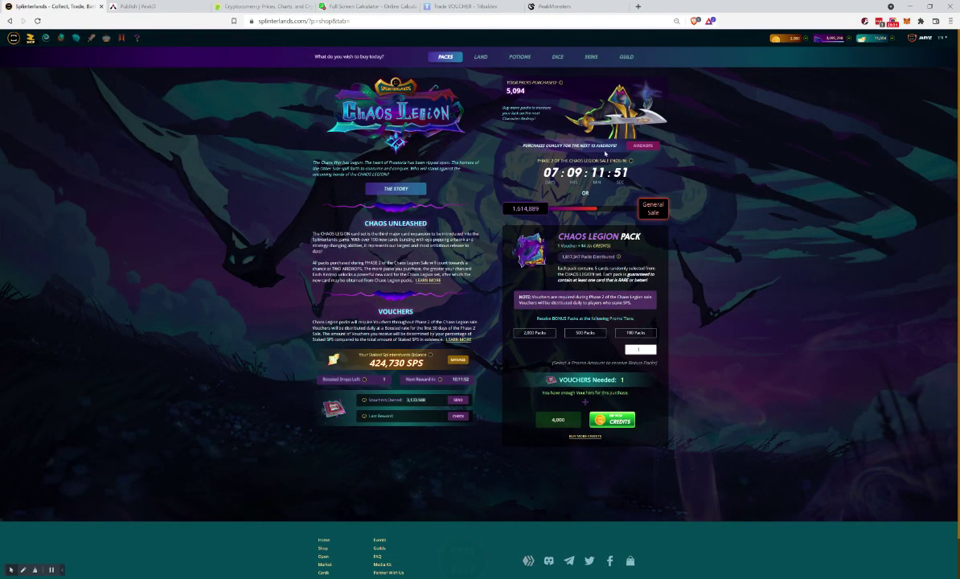
click(645, 147)
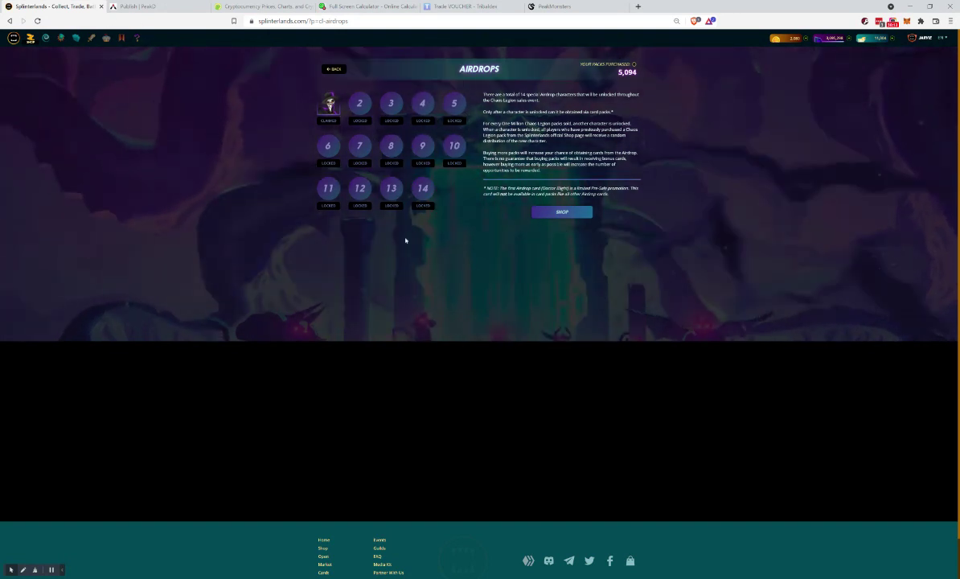
click(139, 6)
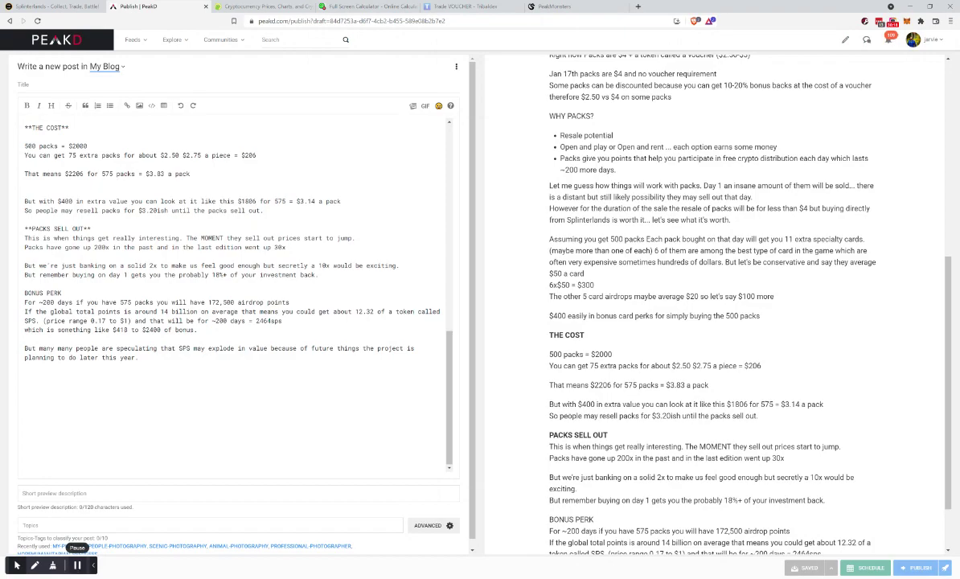
Open the Splinterlands home page and look over its status, next event and battle introduction sections
click(59, 8)
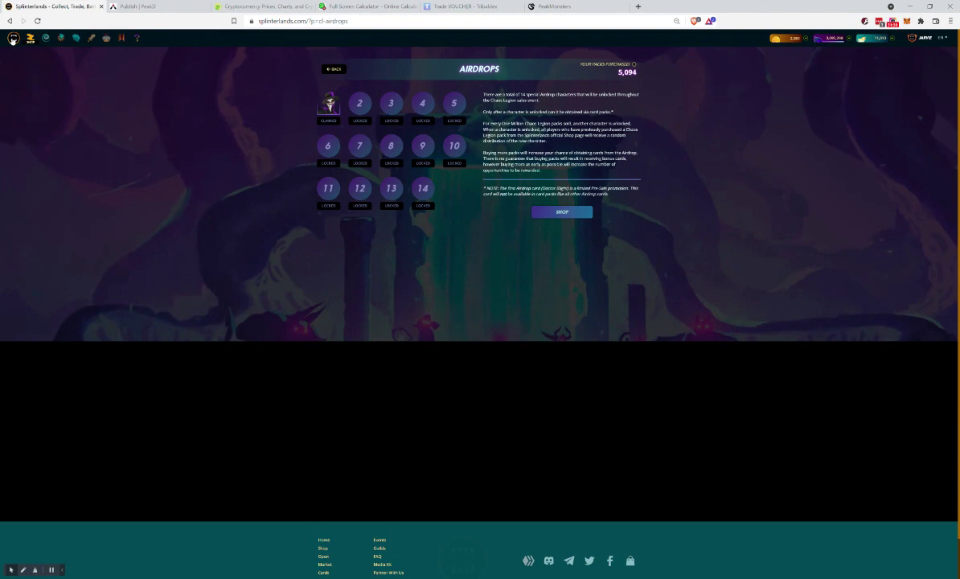
click(13, 38)
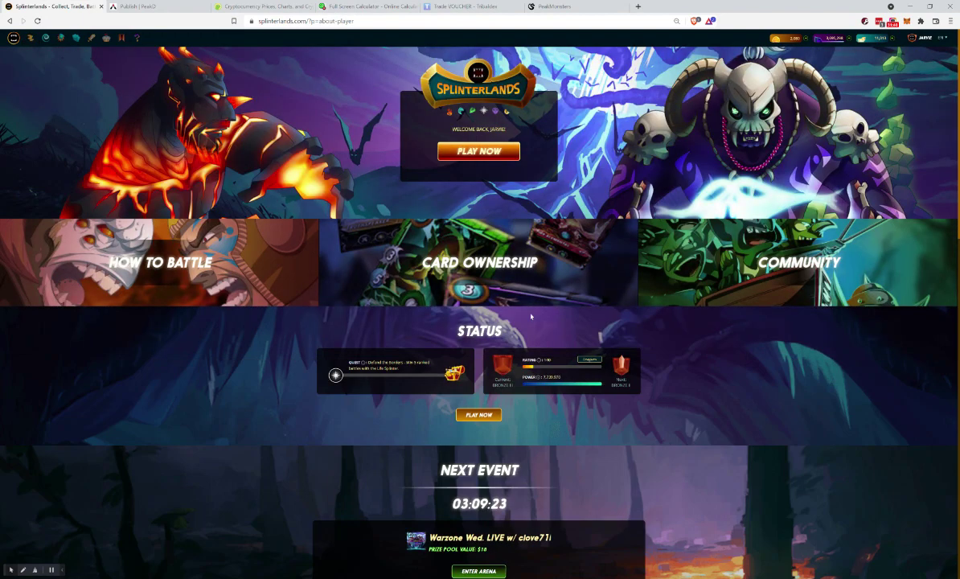
scroll(604, 385, down, 3)
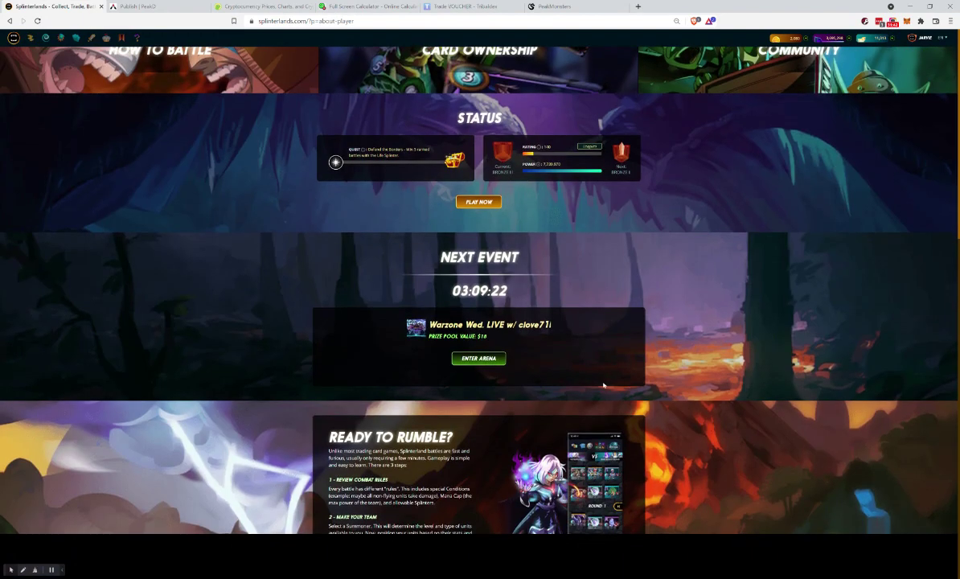
scroll(604, 386, up, 3)
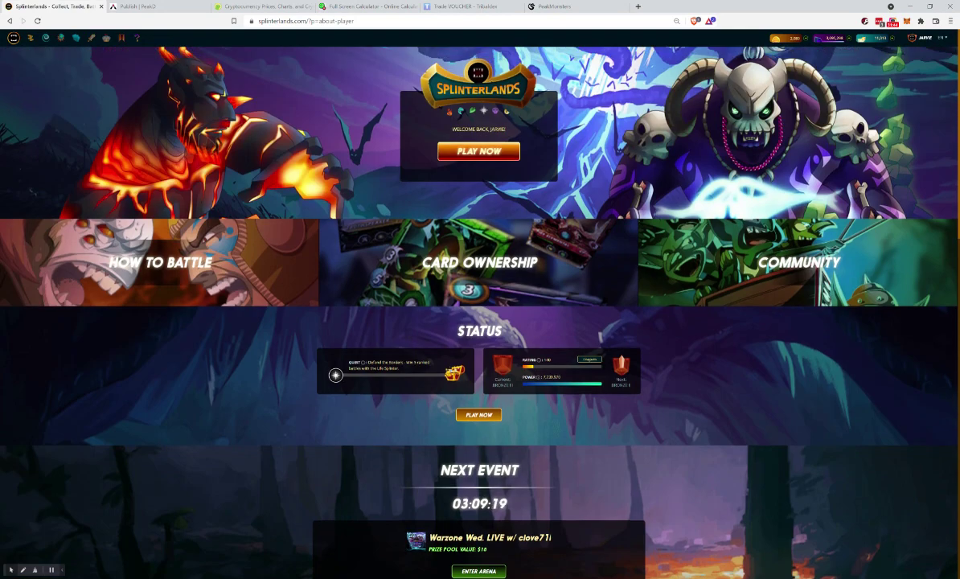